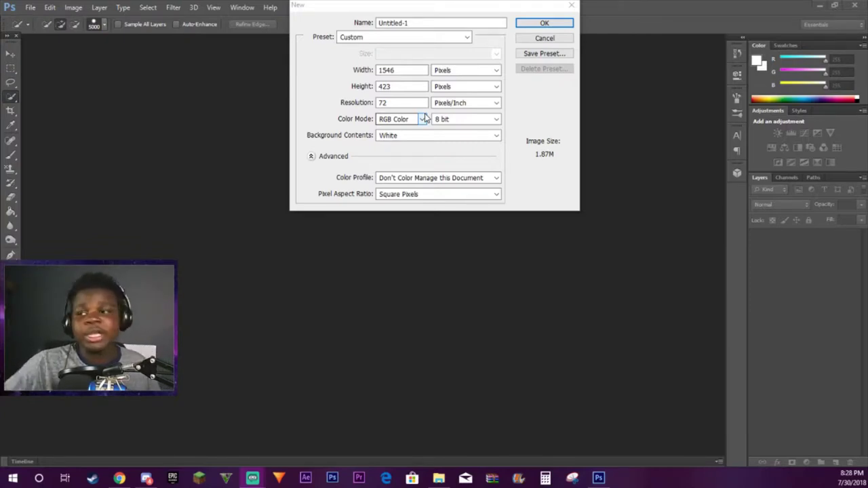
Cancel the current new-document settings and start a fresh File > New document
{"action": "left_click", "coordinate": [547, 44]}
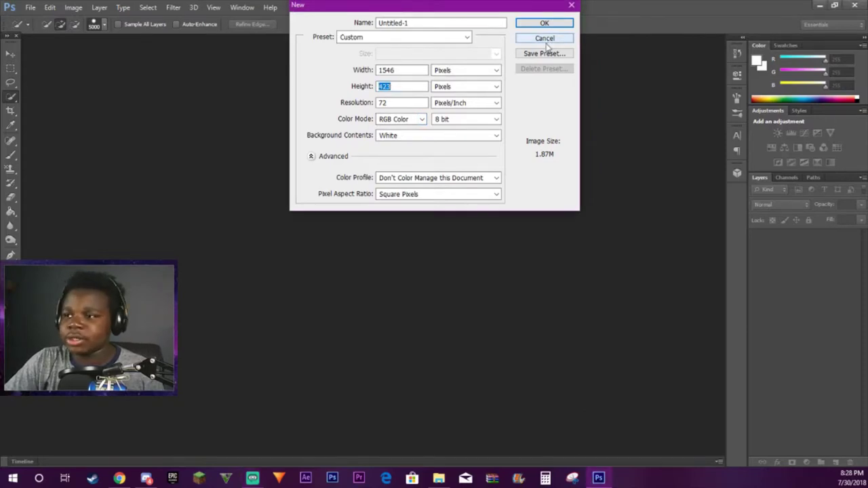
{"action": "left_click", "coordinate": [546, 41]}
{"action": "left_click", "coordinate": [30, 7]}
{"action": "left_click", "coordinate": [39, 18]}
Create a blank document 1546 pixels wide and 423 pixels high
{"action": "double_click", "coordinate": [405, 70]}
{"action": "type", "text": "1"}
{"action": "key", "text": "BackSpace"}
{"action": "type", "text": "546"}
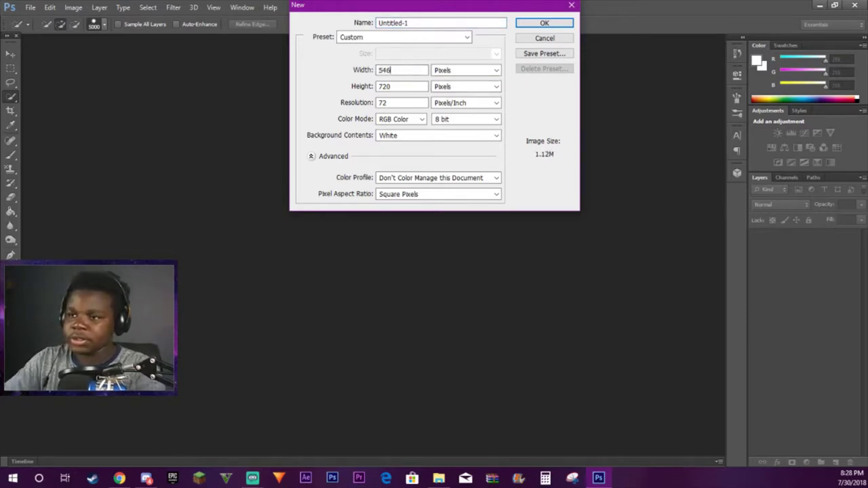
{"action": "left_click", "coordinate": [415, 86]}
{"action": "double_click", "coordinate": [418, 87]}
{"action": "type", "text": "423"}
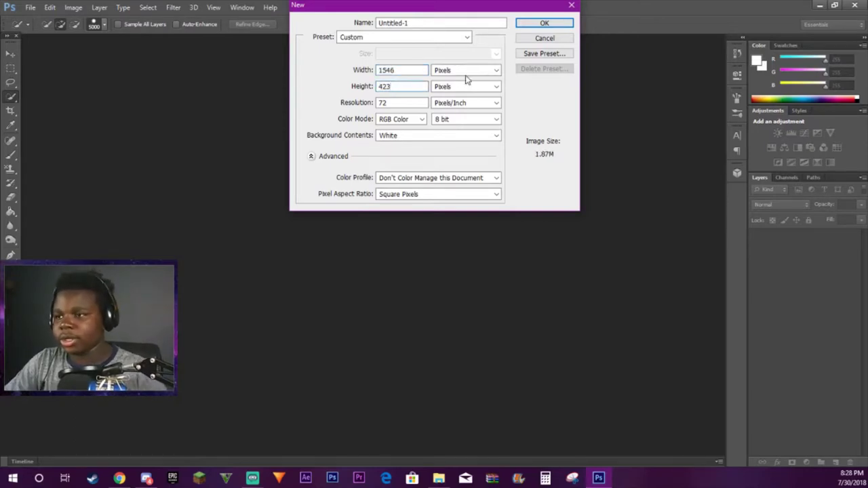
{"action": "key", "text": "ctrl+a"}
{"action": "left_click", "coordinate": [537, 24]}
Open the cartoon character image unnamed.jpg
{"action": "left_click", "coordinate": [10, 53]}
{"action": "key", "text": "ctrl+o"}
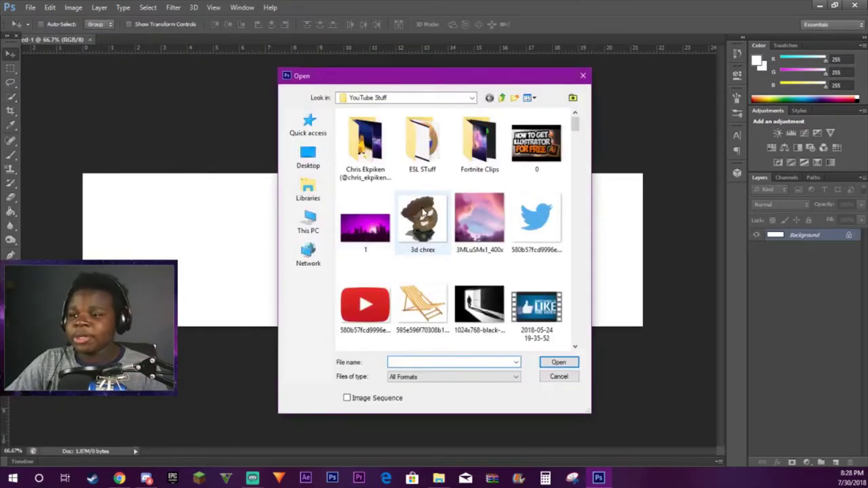
{"action": "type", "text": "un"}
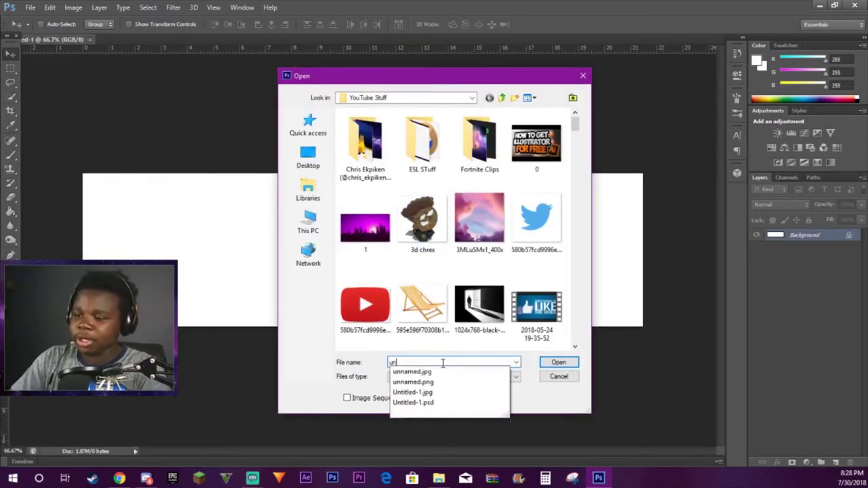
{"action": "left_click", "coordinate": [475, 382]}
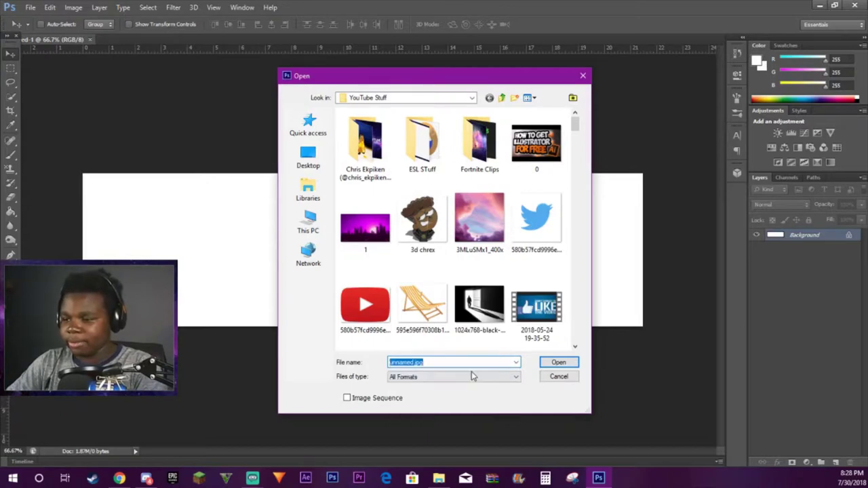
{"action": "left_click", "coordinate": [559, 362]}
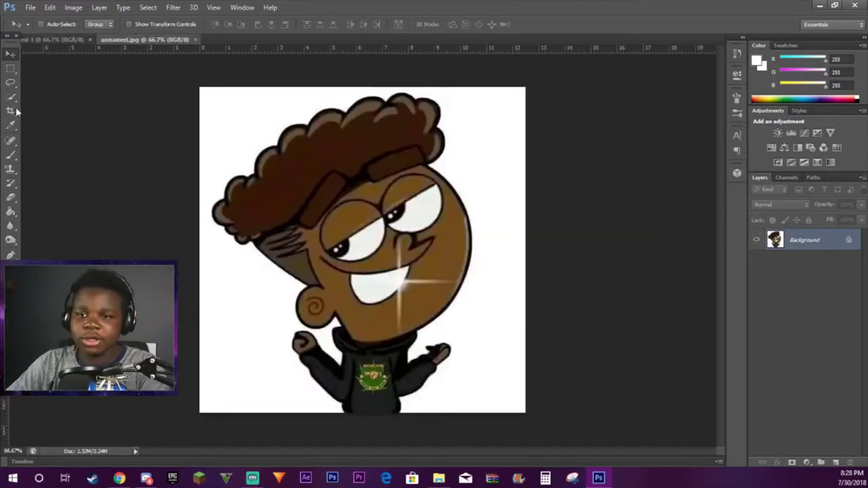
Choose the Quick Selection tool and shrink its brush to 23 px
{"action": "left_click", "coordinate": [10, 96]}
{"action": "left_click", "coordinate": [99, 24]}
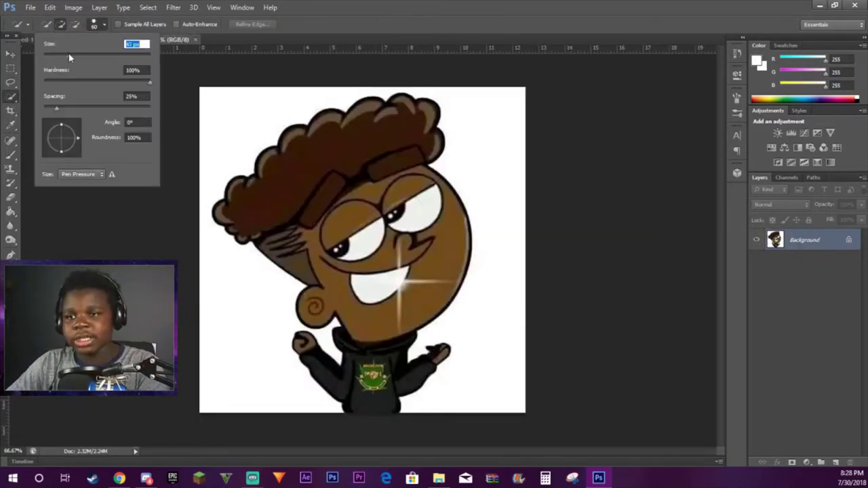
{"action": "left_click", "coordinate": [11, 97]}
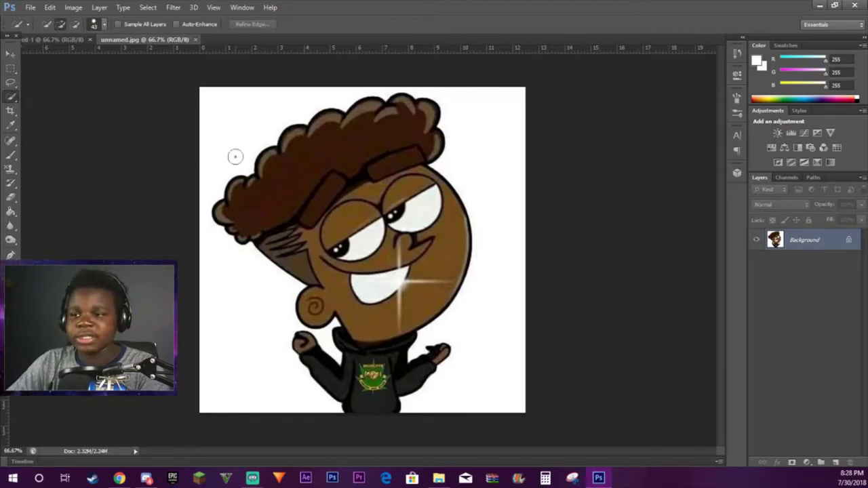
{"action": "left_click", "coordinate": [94, 26]}
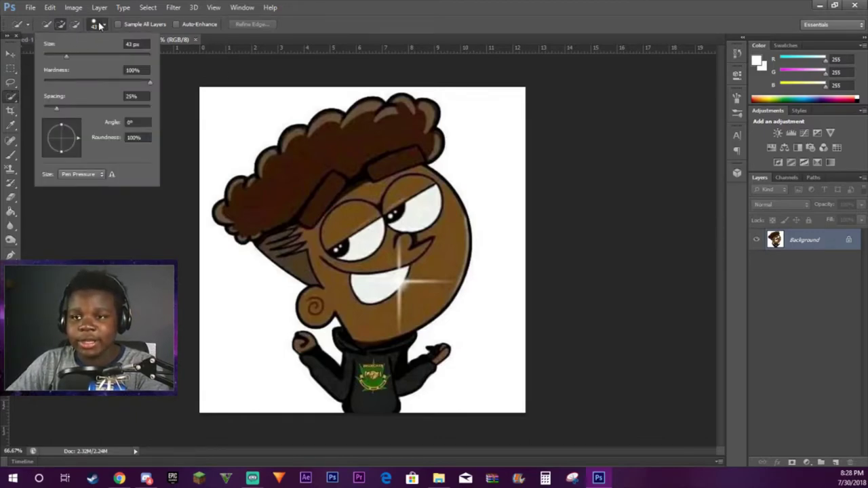
{"action": "left_click", "coordinate": [100, 25]}
{"action": "left_click", "coordinate": [100, 26]}
{"action": "left_click_drag", "start_coordinate": [72, 52], "coordinate": [55, 53]}
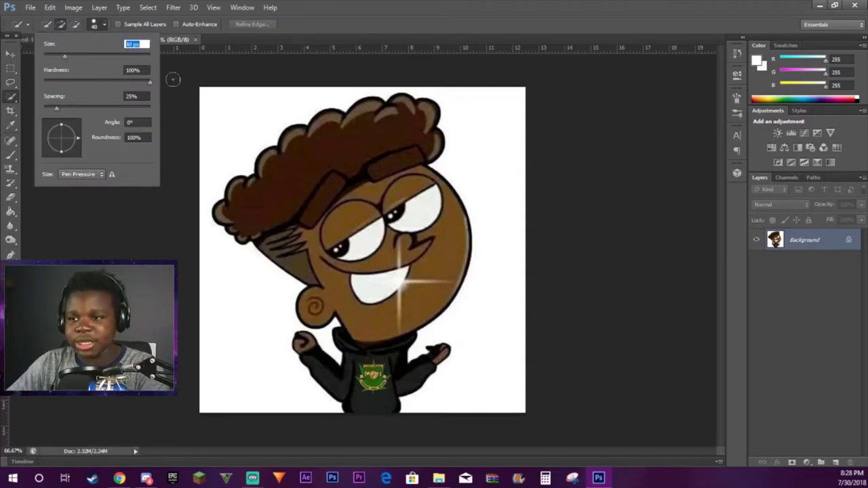
Select the whole character from hair to body and copy it
{"action": "mouse_move", "coordinate": [373, 156]}
{"action": "left_mouse_down"}
{"action": "mouse_move", "coordinate": [329, 156]}
{"action": "mouse_move", "coordinate": [311, 192]}
{"action": "left_mouse_up"}
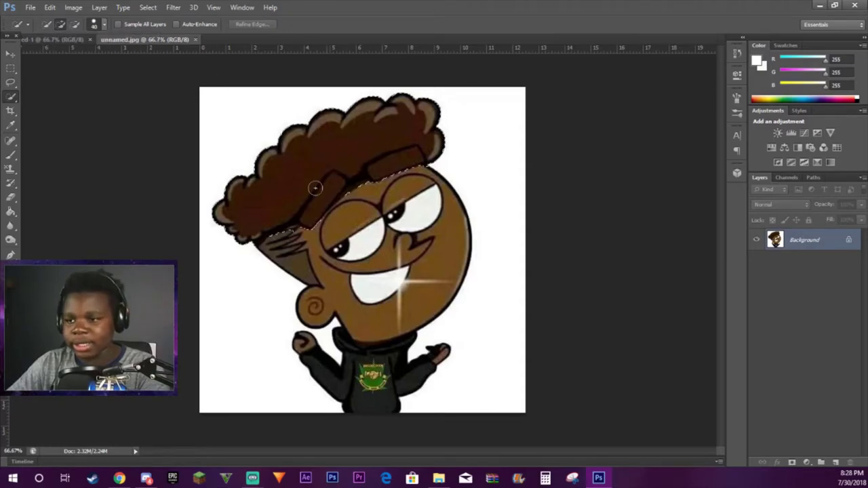
{"action": "mouse_move", "coordinate": [347, 255]}
{"action": "left_mouse_down"}
{"action": "mouse_move", "coordinate": [366, 293]}
{"action": "mouse_move", "coordinate": [403, 254]}
{"action": "mouse_move", "coordinate": [402, 290]}
{"action": "mouse_move", "coordinate": [451, 224]}
{"action": "mouse_move", "coordinate": [380, 353]}
{"action": "mouse_move", "coordinate": [417, 383]}
{"action": "left_mouse_up"}
{"action": "mouse_move", "coordinate": [373, 366]}
{"action": "left_mouse_down"}
{"action": "mouse_move", "coordinate": [424, 224]}
{"action": "mouse_move", "coordinate": [447, 203]}
{"action": "left_mouse_up"}
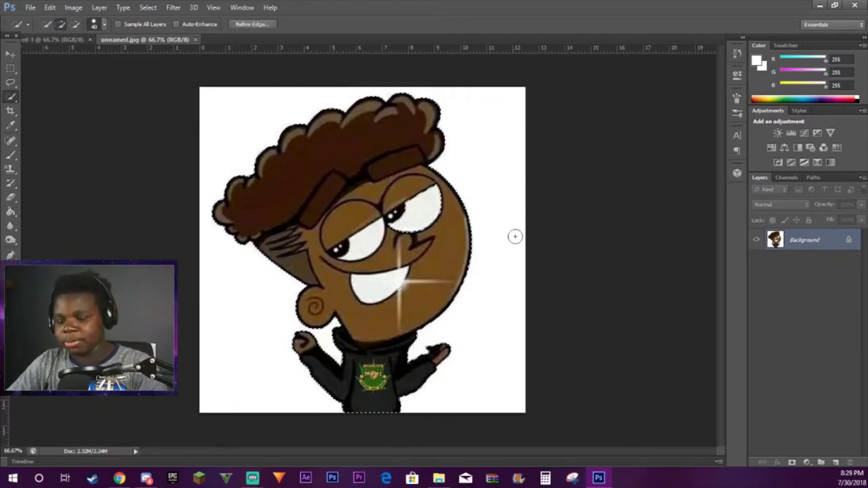
{"action": "key", "text": "ctrl+c"}
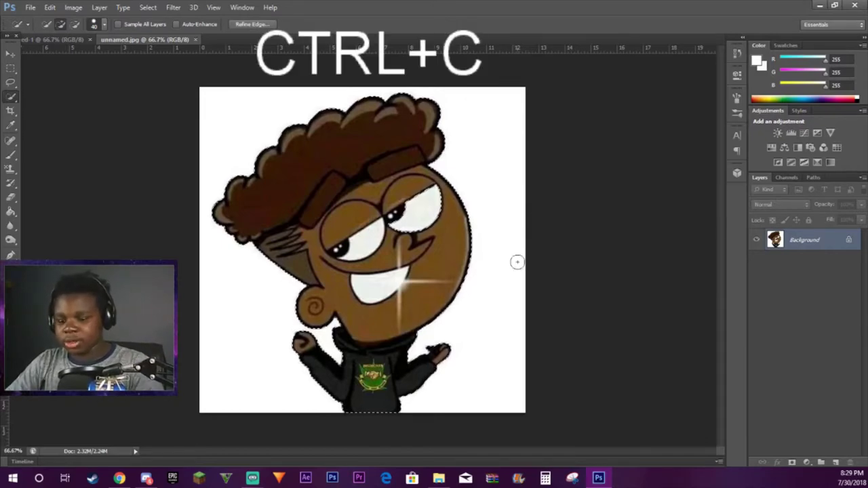
Paste the character into the banner, then scale and centre it to fit the canvas height
{"action": "left_click", "coordinate": [67, 40]}
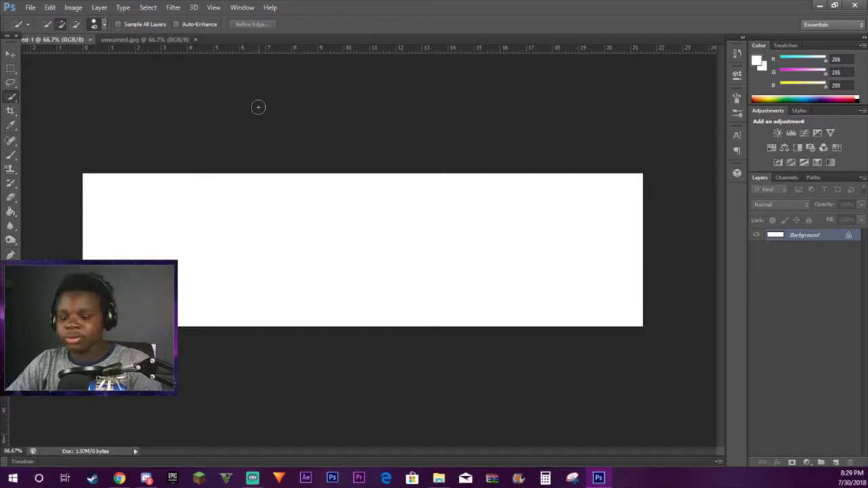
{"action": "key", "text": "ctrl+v"}
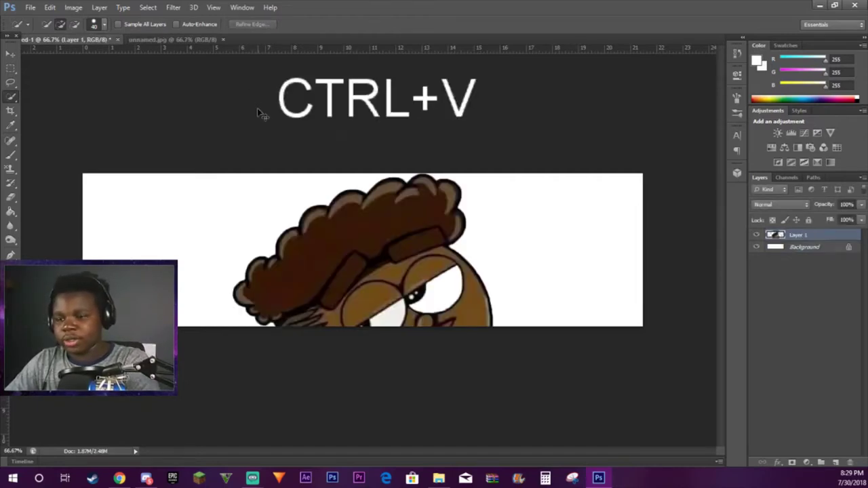
{"action": "key", "text": "ctrl+t"}
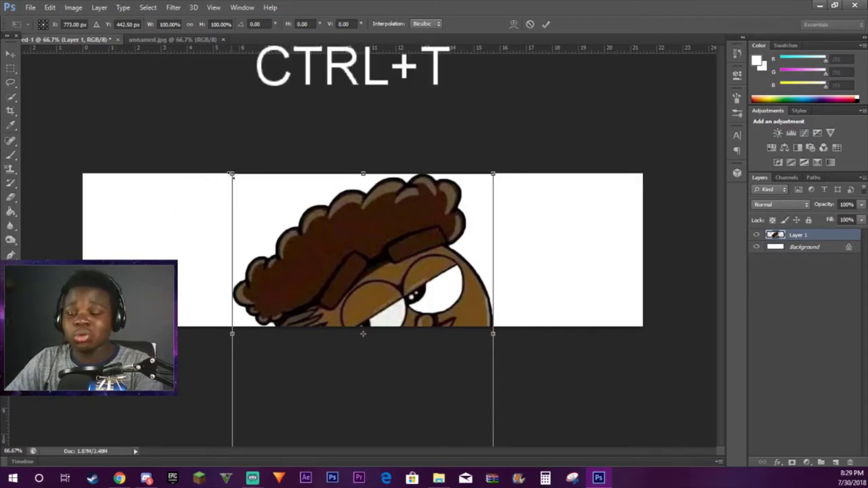
{"action": "left_click_drag", "start_coordinate": [232, 175], "coordinate": [348, 216]}
{"action": "left_click_drag", "start_coordinate": [421, 163], "coordinate": [407, 202]}
{"action": "mouse_move", "coordinate": [344, 256]}
{"action": "left_mouse_down"}
{"action": "mouse_move", "coordinate": [354, 241]}
{"action": "mouse_move", "coordinate": [351, 251]}
{"action": "left_mouse_up"}
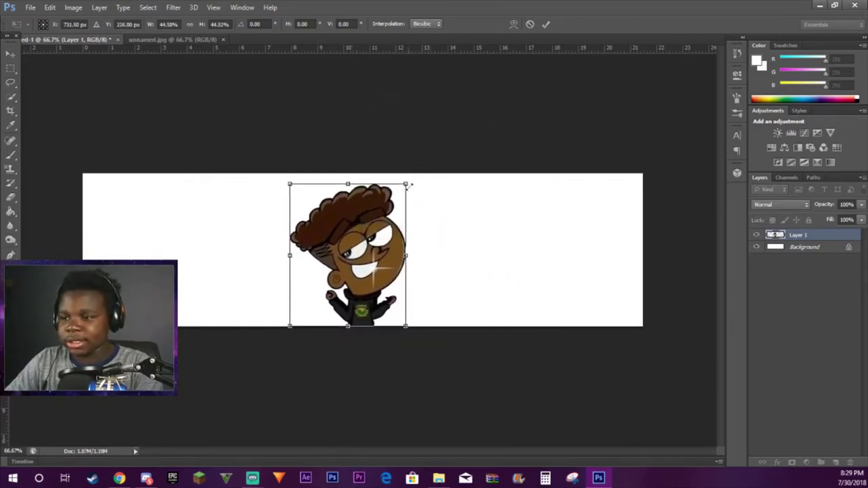
{"action": "left_click_drag", "start_coordinate": [411, 184], "coordinate": [417, 177]}
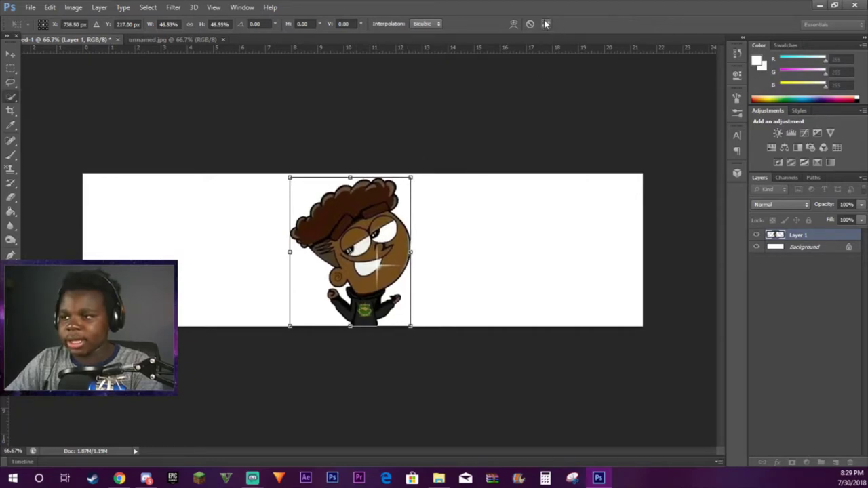
{"action": "left_click", "coordinate": [546, 24]}
Open the pink cloud sky image, select it all with a 5000 brush, and copy it
{"action": "left_click", "coordinate": [10, 53]}
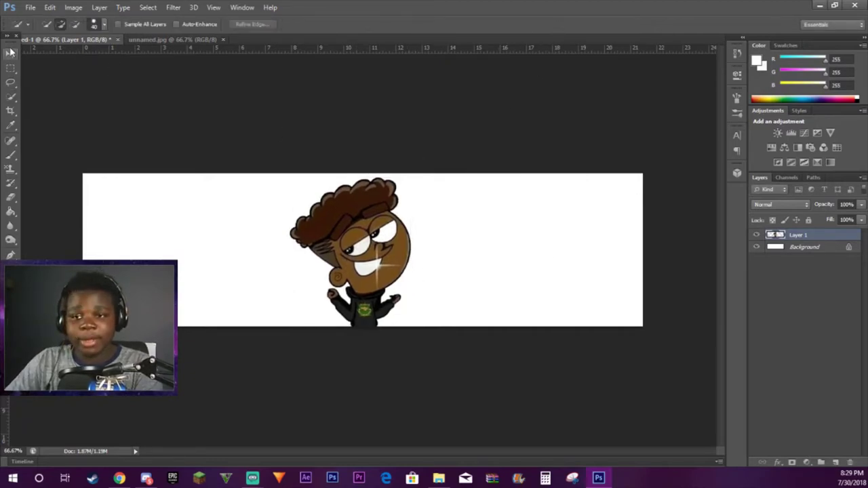
{"action": "left_click", "coordinate": [31, 7]}
{"action": "left_click", "coordinate": [95, 32]}
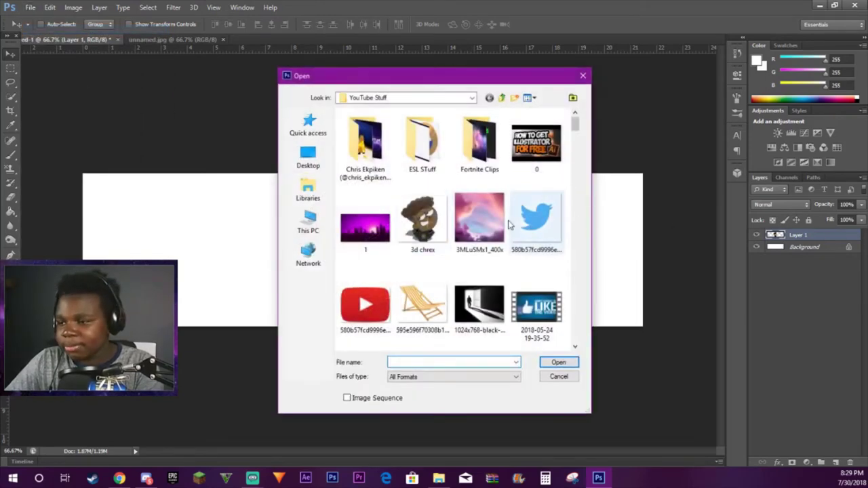
{"action": "double_click", "coordinate": [481, 224]}
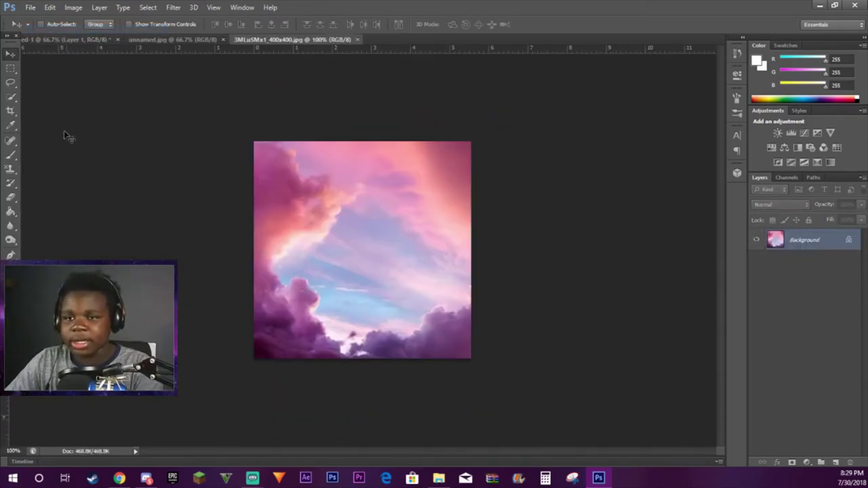
{"action": "left_click", "coordinate": [11, 95]}
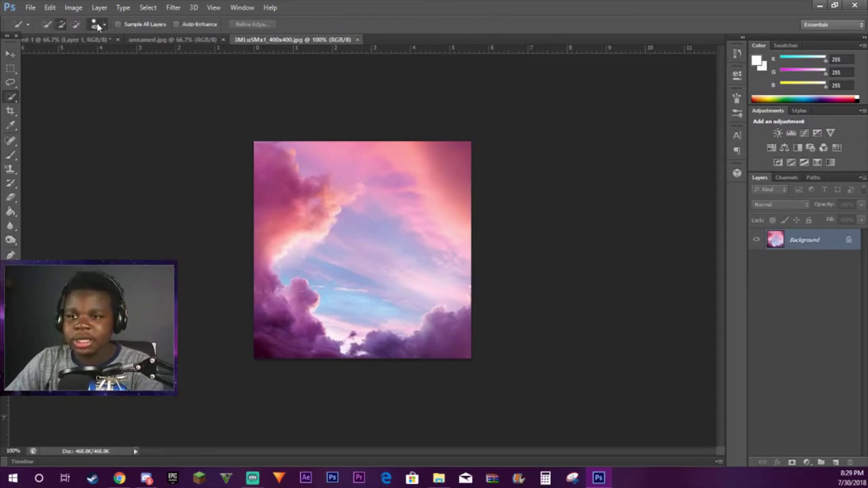
{"action": "left_click", "coordinate": [95, 24]}
{"action": "key", "text": "Return"}
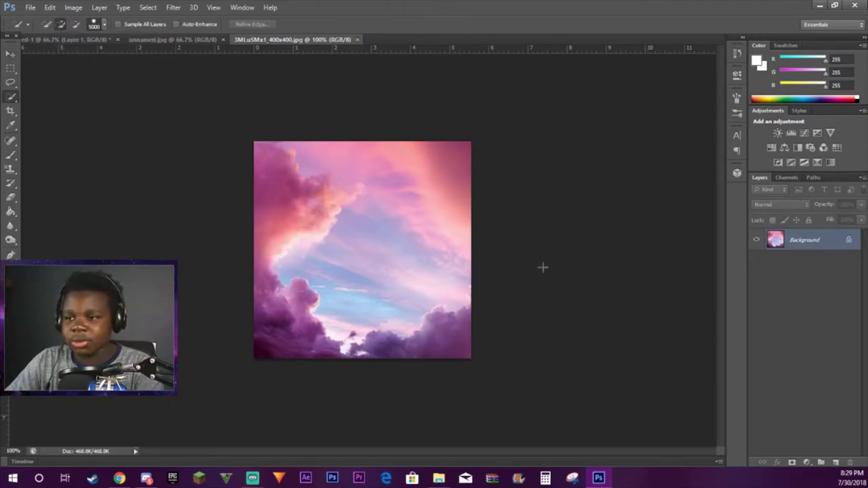
{"action": "left_click", "coordinate": [533, 259]}
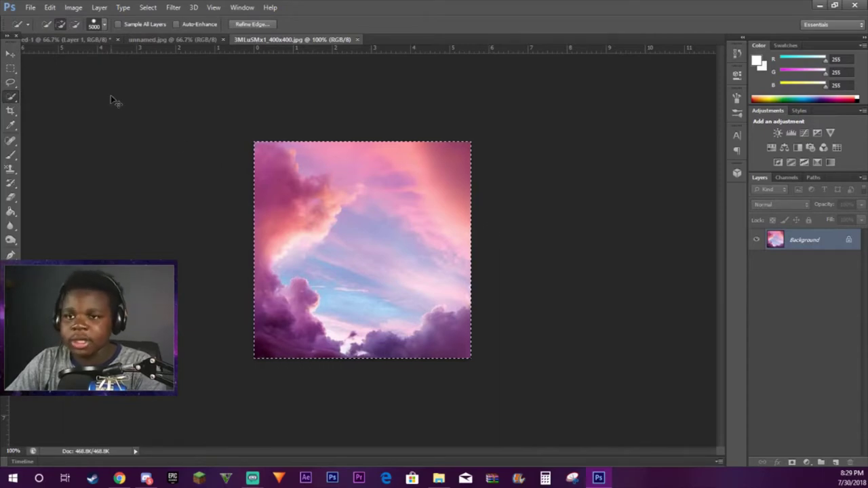
{"action": "key", "text": "ctrl+c"}
Paste the clouds into the banner and stretch them to cover the whole canvas
{"action": "left_click", "coordinate": [67, 40]}
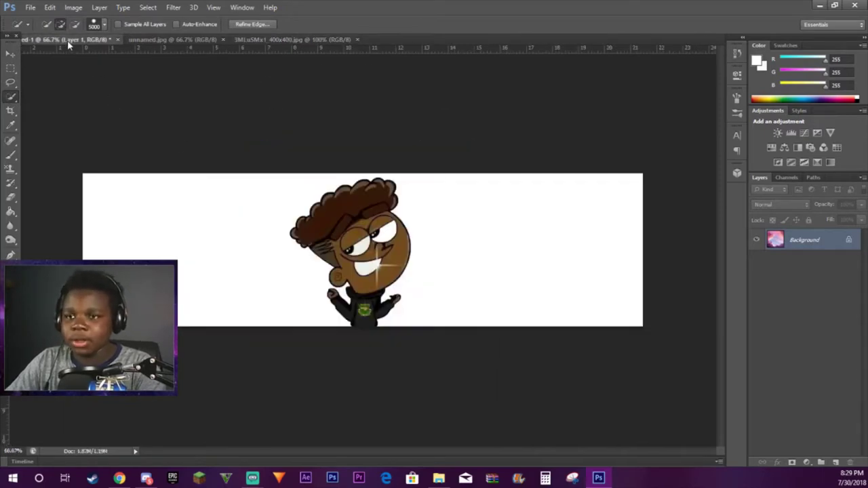
{"action": "key", "text": "ctrl+v"}
{"action": "key", "text": "ctrl+t"}
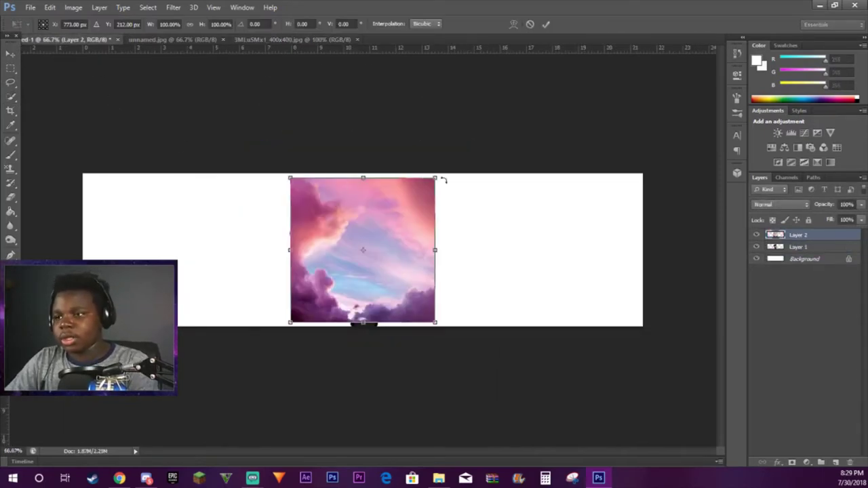
{"action": "left_click_drag", "start_coordinate": [437, 178], "coordinate": [643, 174]}
{"action": "mouse_move", "coordinate": [467, 323]}
{"action": "left_mouse_down"}
{"action": "mouse_move", "coordinate": [467, 339]}
{"action": "mouse_move", "coordinate": [467, 326]}
{"action": "left_mouse_up"}
{"action": "left_click_drag", "start_coordinate": [289, 250], "coordinate": [83, 249]}
{"action": "left_click_drag", "start_coordinate": [363, 327], "coordinate": [357, 403]}
{"action": "mouse_move", "coordinate": [355, 246]}
{"action": "left_mouse_down"}
{"action": "mouse_move", "coordinate": [356, 236]}
{"action": "mouse_move", "coordinate": [370, 243]}
{"action": "left_mouse_up"}
{"action": "left_click_drag", "start_coordinate": [461, 205], "coordinate": [459, 176]}
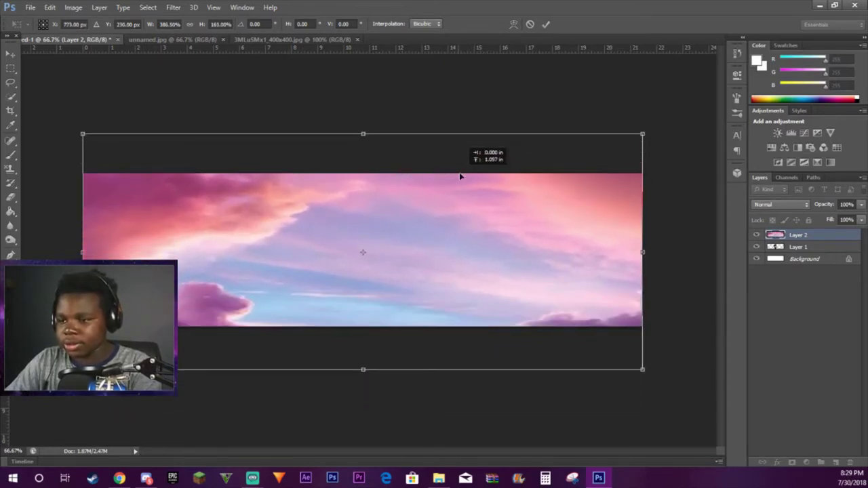
{"action": "left_click", "coordinate": [546, 25]}
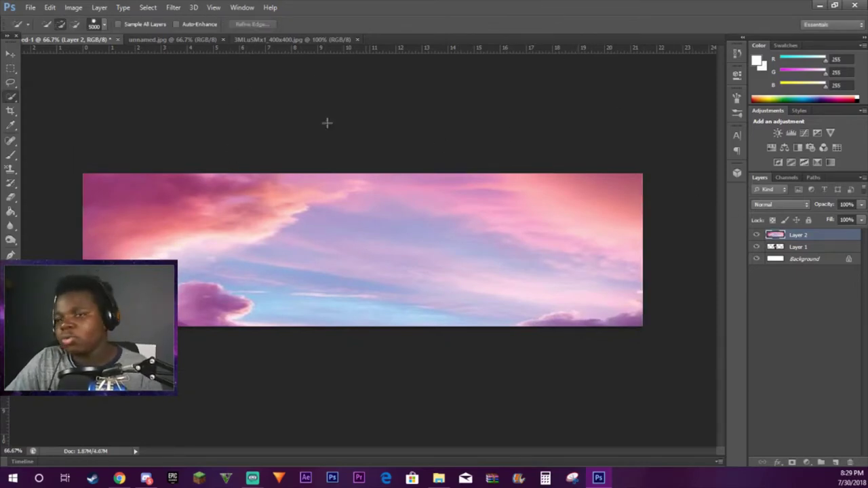
Move the character layer above the sky, reposition it, then delete that rough layer
{"action": "left_click", "coordinate": [11, 53]}
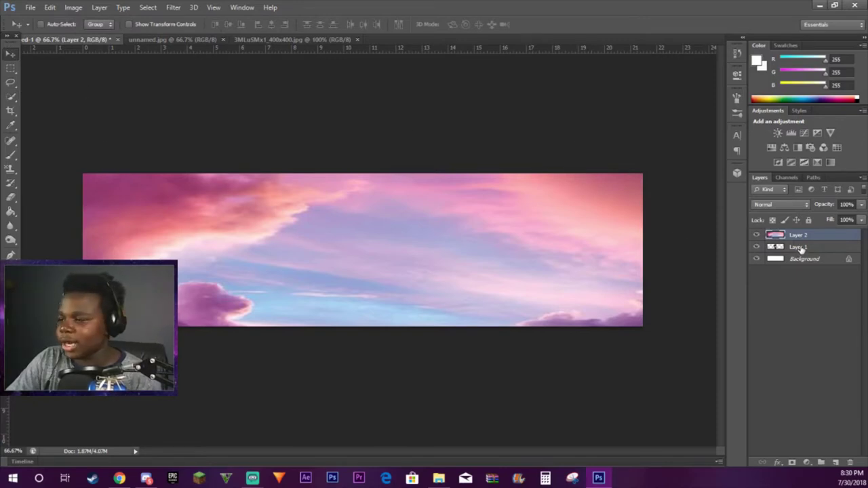
{"action": "left_click_drag", "start_coordinate": [800, 249], "coordinate": [798, 232]}
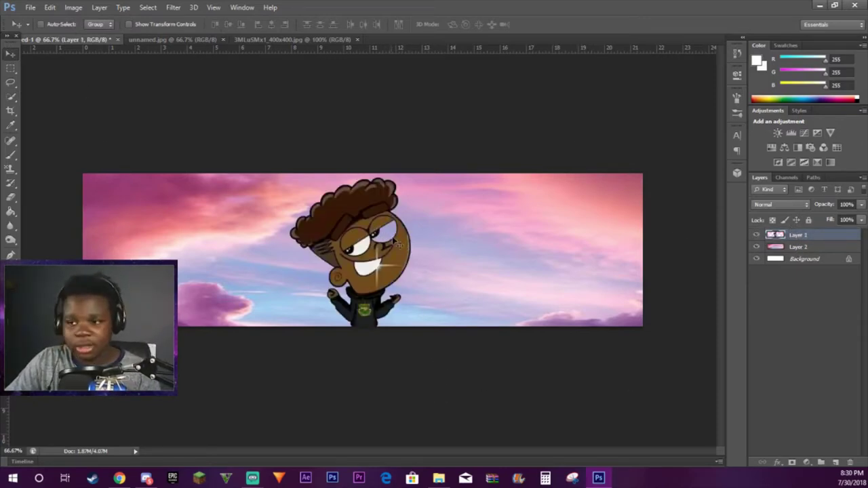
{"action": "left_click_drag", "start_coordinate": [395, 243], "coordinate": [387, 263]}
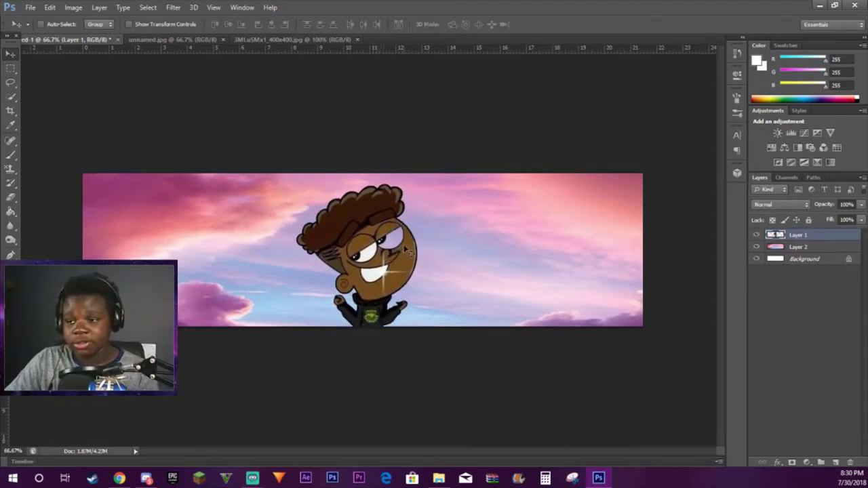
{"action": "key", "text": "Delete"}
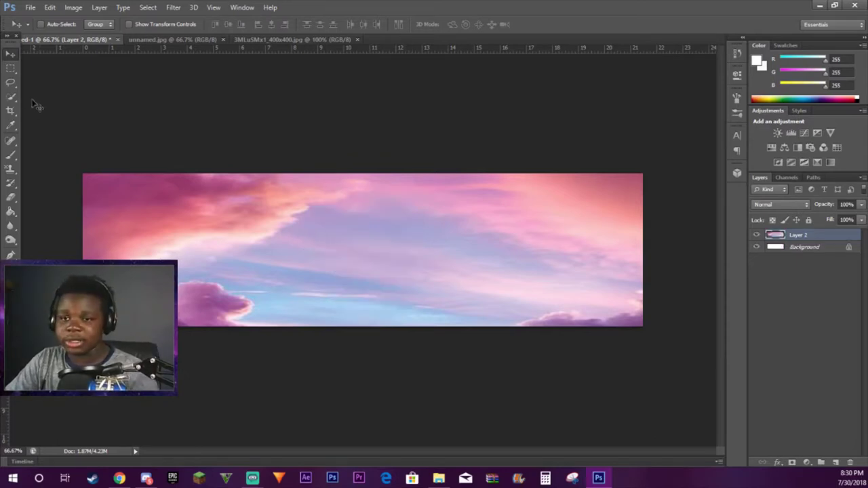
With a 39 px Quick Selection brush, refine the character selection including the right eye, and copy it
{"action": "left_click", "coordinate": [10, 95]}
{"action": "left_click", "coordinate": [172, 39]}
{"action": "key", "text": "ctrl+e"}
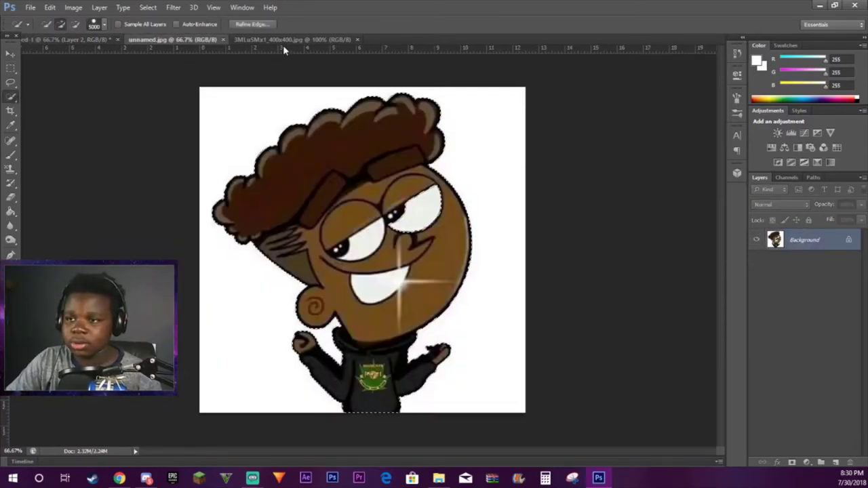
{"action": "left_click", "coordinate": [95, 25]}
{"action": "left_click_drag", "start_coordinate": [76, 54], "coordinate": [61, 54]}
{"action": "left_click", "coordinate": [432, 217]}
{"action": "left_click", "coordinate": [431, 217]}
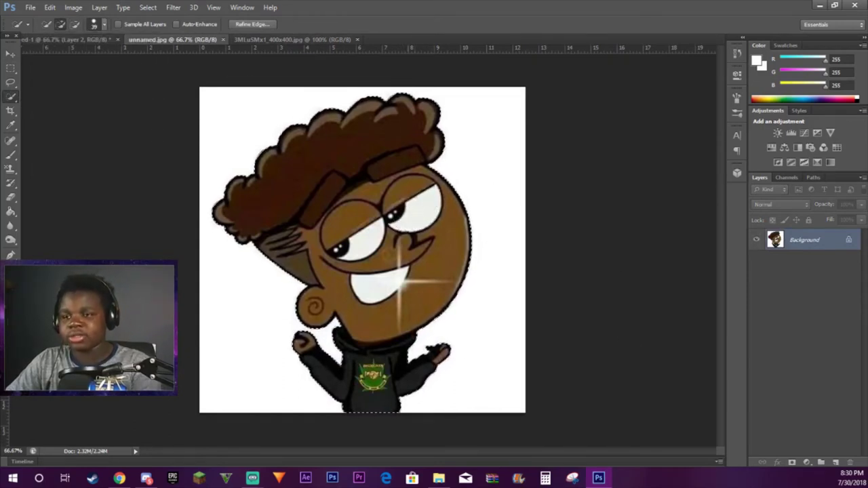
{"action": "key", "text": "ctrl+c"}
Paste the character into the sky banner and scale it to about 48%, centred
{"action": "left_click", "coordinate": [71, 39]}
{"action": "key", "text": "ctrl+v"}
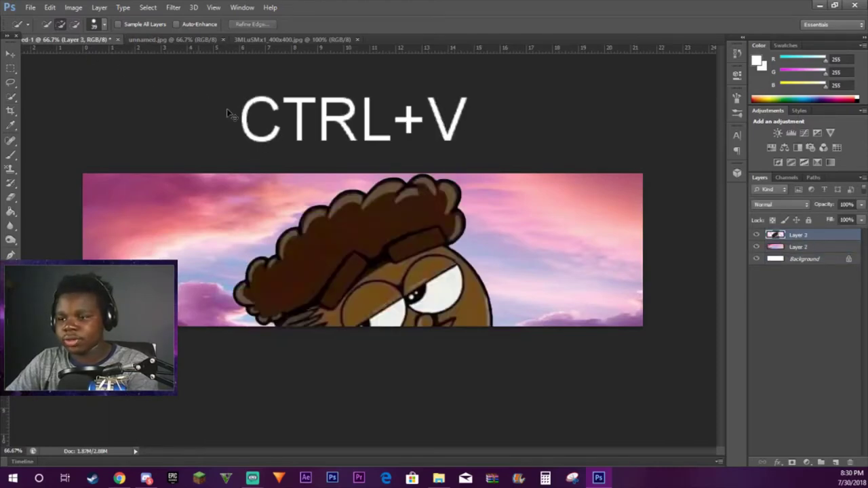
{"action": "key", "text": "ctrl+t"}
{"action": "left_click_drag", "start_coordinate": [233, 174], "coordinate": [354, 323]}
{"action": "left_click_drag", "start_coordinate": [416, 345], "coordinate": [354, 167]}
{"action": "left_click_drag", "start_coordinate": [430, 145], "coordinate": [375, 226]}
Commit the character's transform and set the Type tool font to BLACKHAWK
{"action": "left_click", "coordinate": [546, 24]}
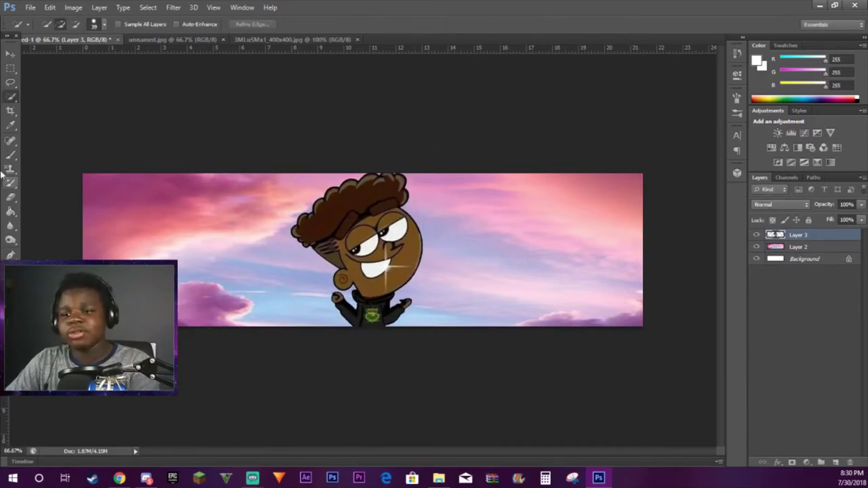
{"action": "key", "text": "t"}
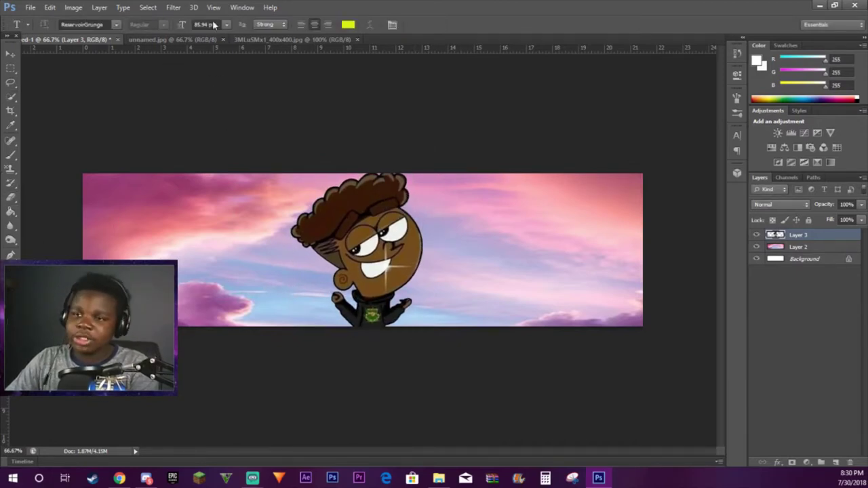
{"action": "left_click", "coordinate": [110, 24]}
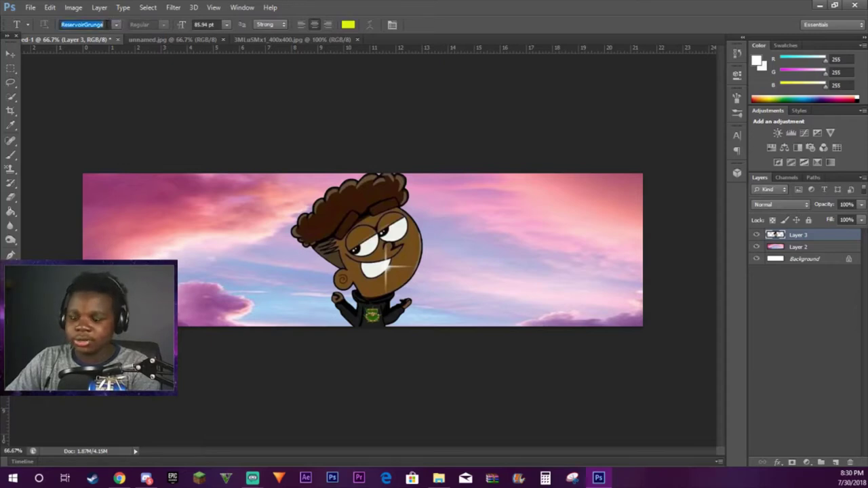
{"action": "type", "text": "BLACKHAWK"}
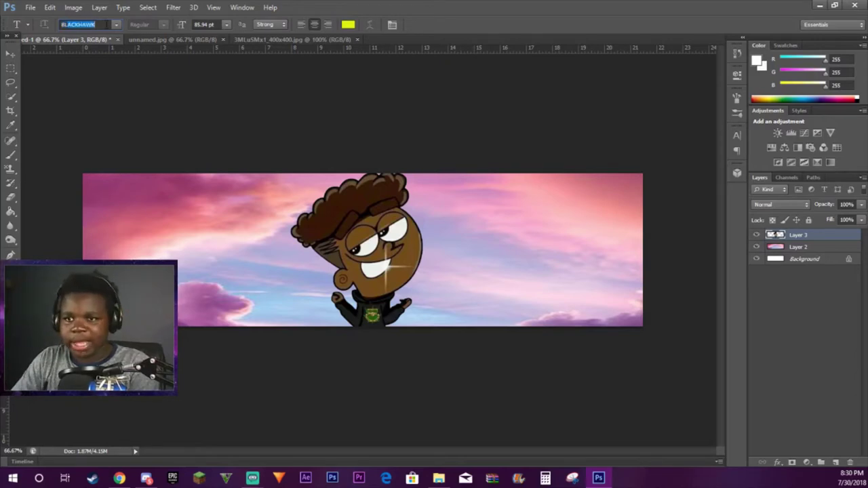
{"action": "left_click", "coordinate": [106, 23]}
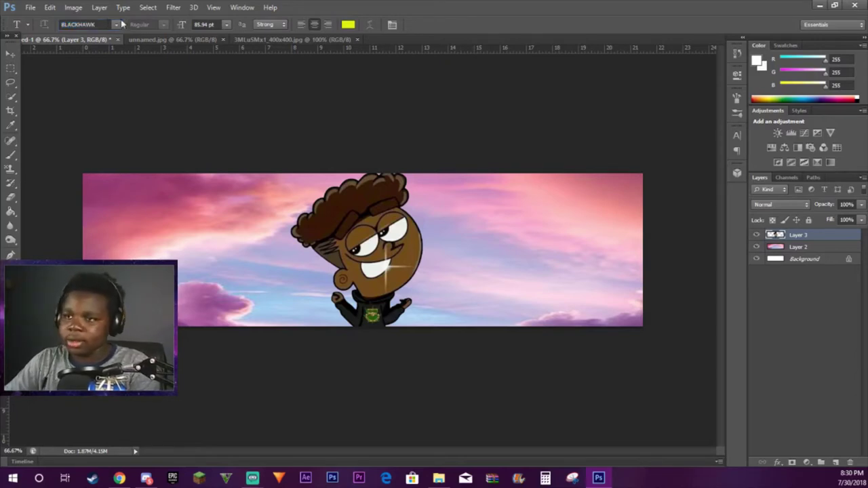
Set the text colour to black, after first trying white ffffff
{"action": "left_click", "coordinate": [350, 25]}
{"action": "type", "text": "ffffff"}
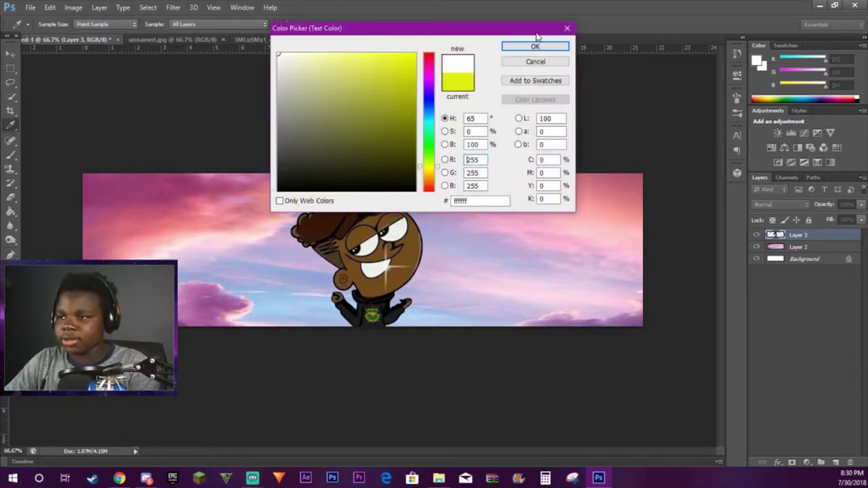
{"action": "key", "text": "Return"}
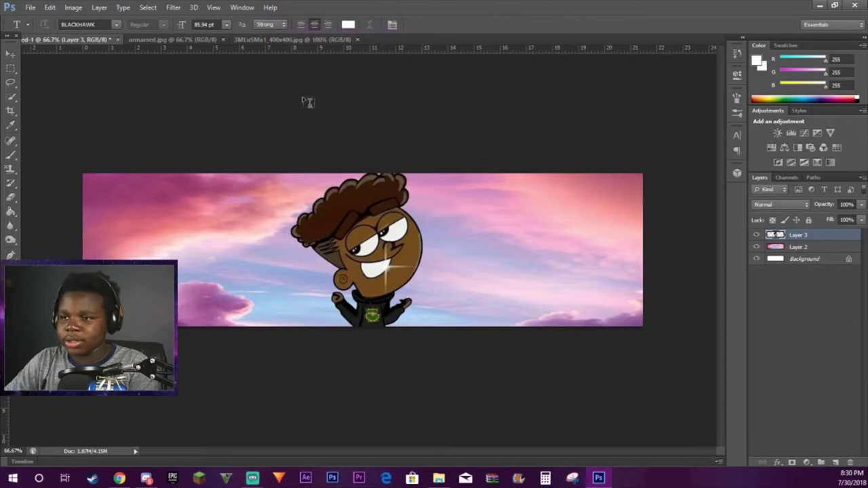
{"action": "left_click", "coordinate": [346, 25]}
{"action": "left_click", "coordinate": [292, 191]}
{"action": "left_click", "coordinate": [528, 49]}
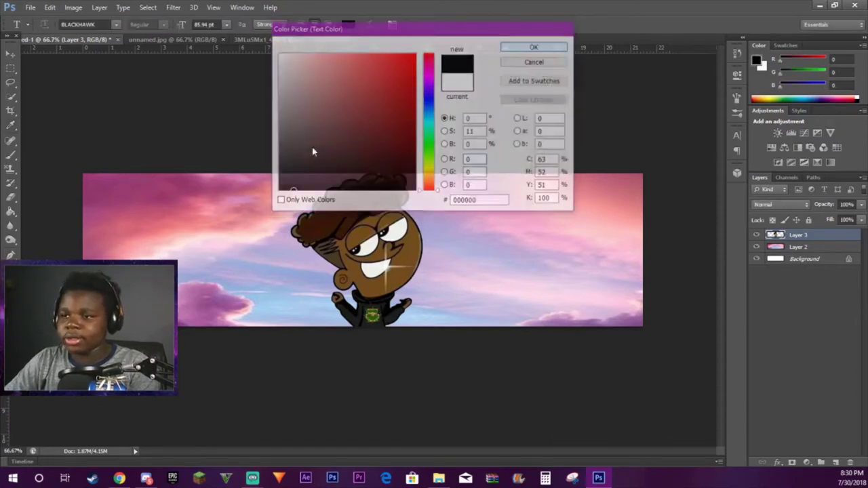
Type 'CHREX' and, after several spaces, 'TUTORIALS' on the banner's left, then commit
{"action": "left_click", "coordinate": [129, 257]}
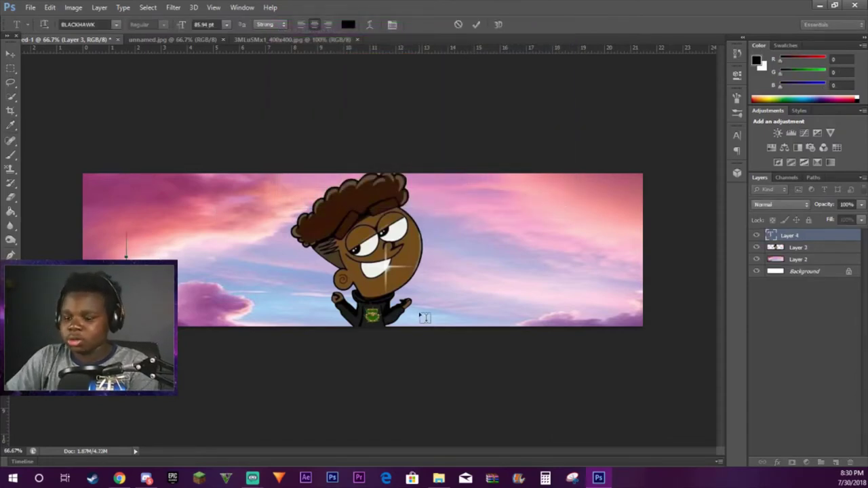
{"action": "type", "text": "CHREX"}
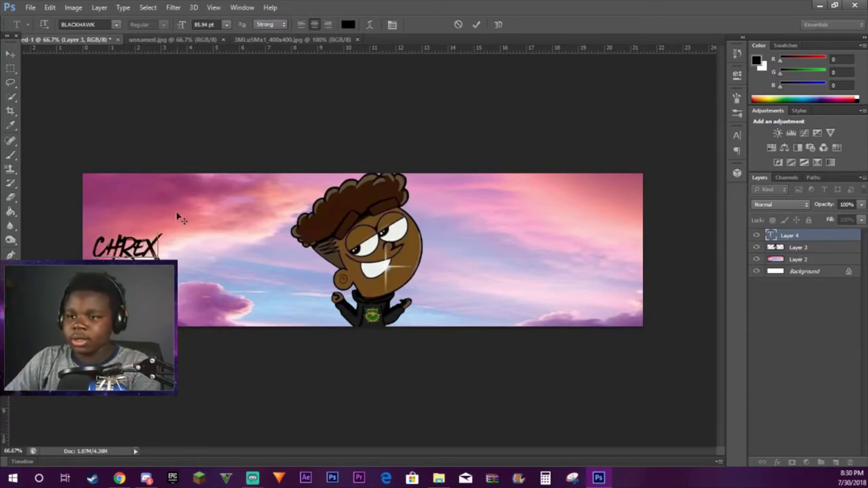
{"action": "key", "text": "BackSpace"}
{"action": "key", "text": "BackSpace"}
{"action": "key", "text": "BackSpace"}
{"action": "key", "text": "BackSpace"}
{"action": "key", "text": "BackSpace"}
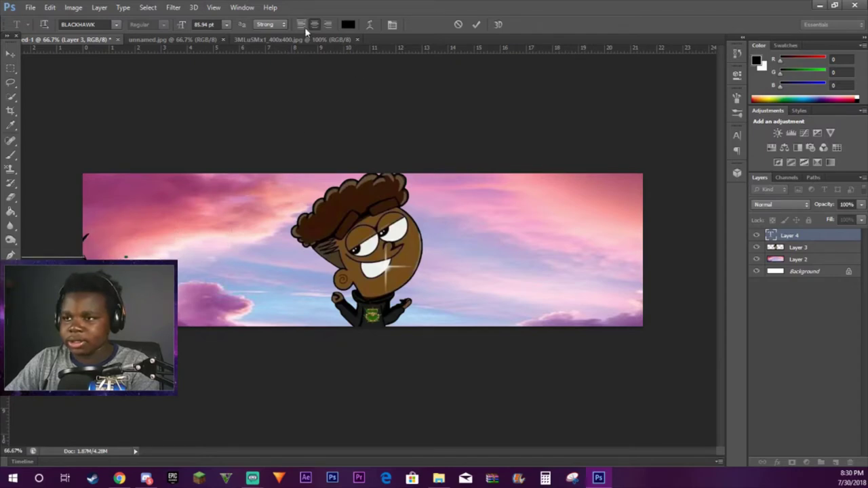
{"action": "type", "text": "CHREX"}
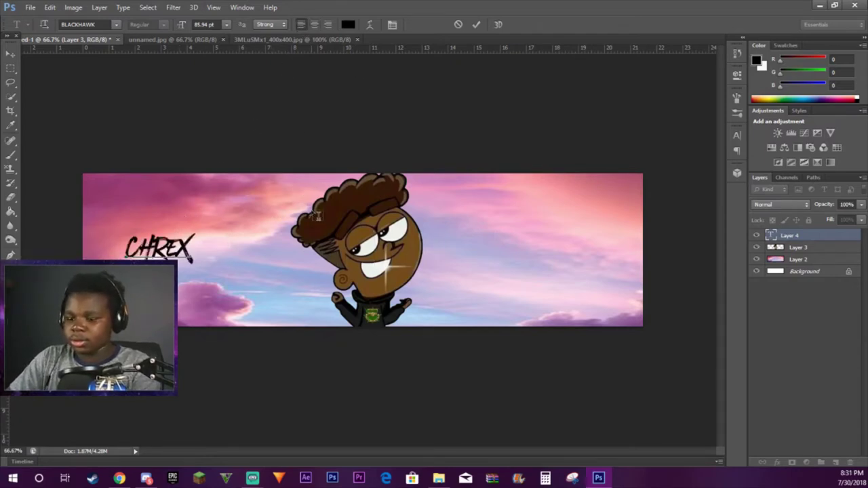
{"action": "type", "text": "        TUR"}
{"action": "key", "text": "BackSpace"}
{"action": "type", "text": "TORIALS"}
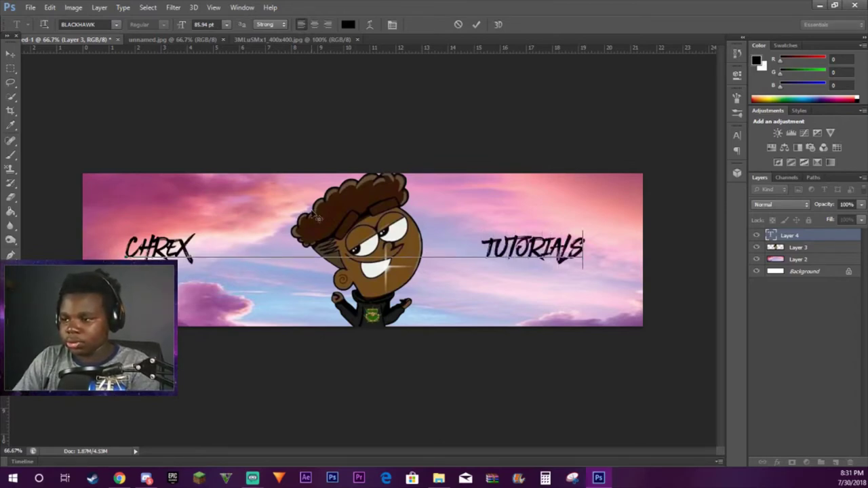
{"action": "key", "text": "ctrl+Return"}
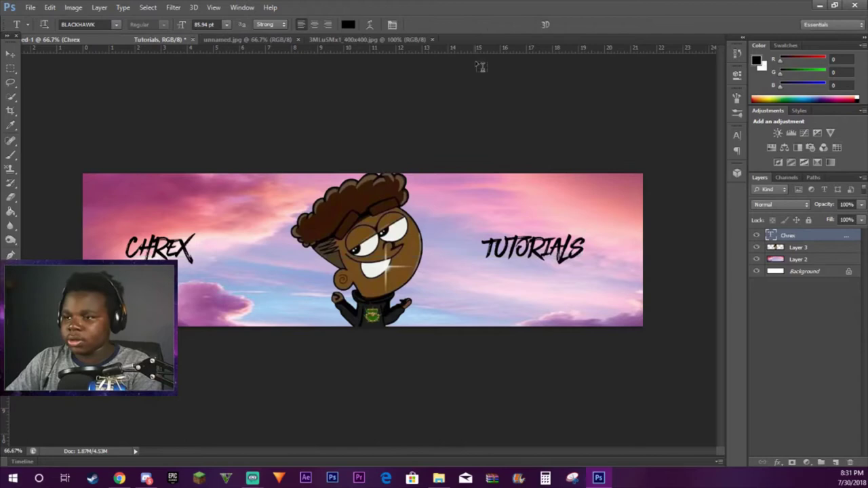
Enlarge the text wider and taller and position it around the character
{"action": "left_click", "coordinate": [10, 53]}
{"action": "left_click_drag", "start_coordinate": [219, 147], "coordinate": [216, 151]}
{"action": "key", "text": "ctrl+t"}
{"action": "left_click_drag", "start_coordinate": [575, 222], "coordinate": [619, 232]}
{"action": "left_click_drag", "start_coordinate": [371, 231], "coordinate": [372, 194]}
{"action": "left_click_drag", "start_coordinate": [105, 234], "coordinate": [91, 234]}
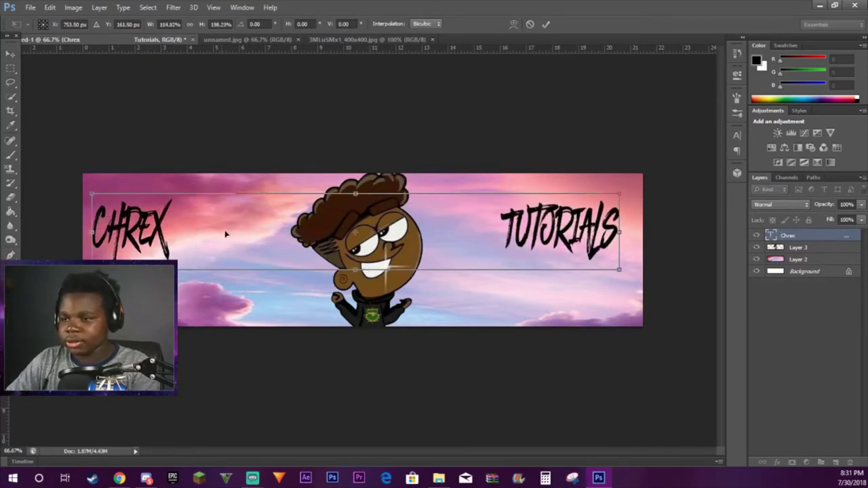
{"action": "left_click_drag", "start_coordinate": [229, 237], "coordinate": [243, 244]}
{"action": "left_click", "coordinate": [546, 25]}
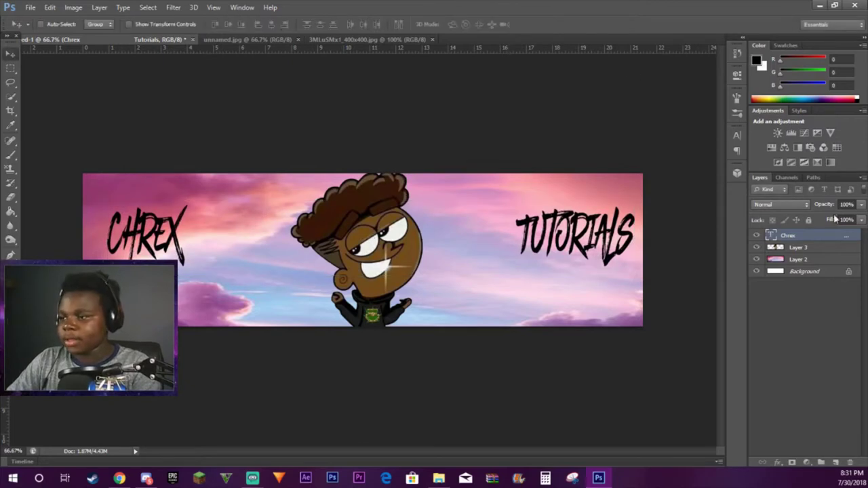
Open Layer Style for the text layer and add a white stroke
{"action": "right_click", "coordinate": [795, 236]}
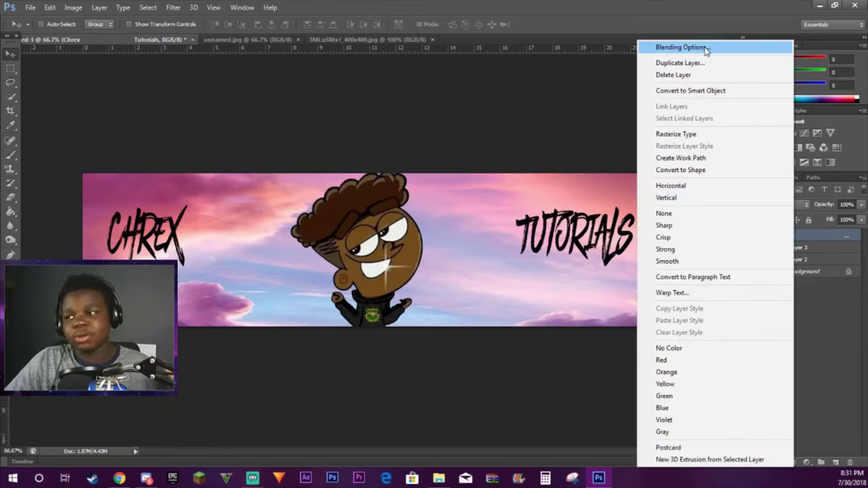
{"action": "left_click", "coordinate": [681, 47]}
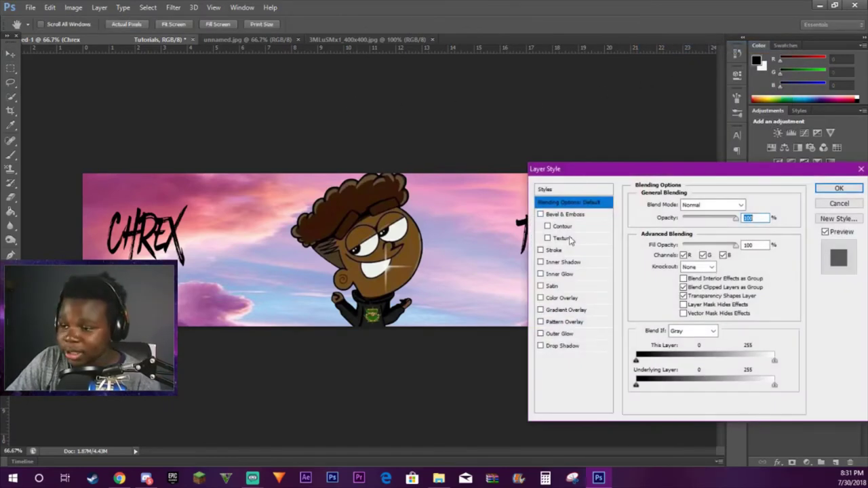
{"action": "left_click", "coordinate": [551, 251]}
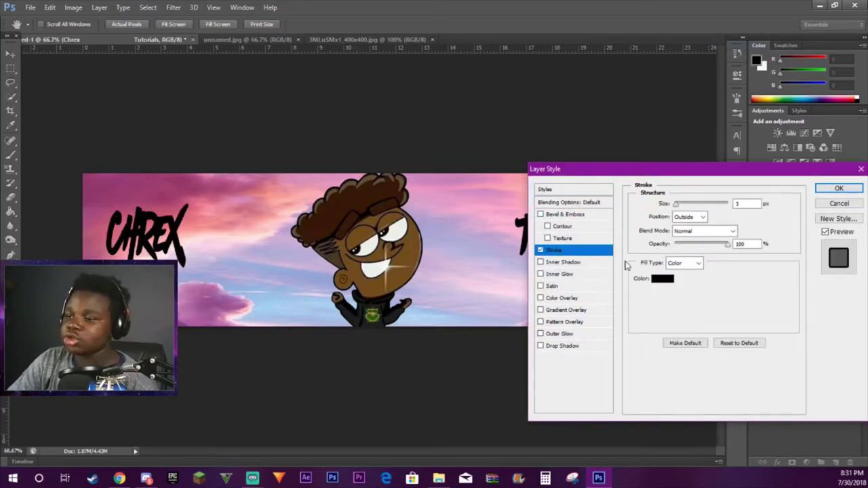
{"action": "left_click", "coordinate": [663, 279]}
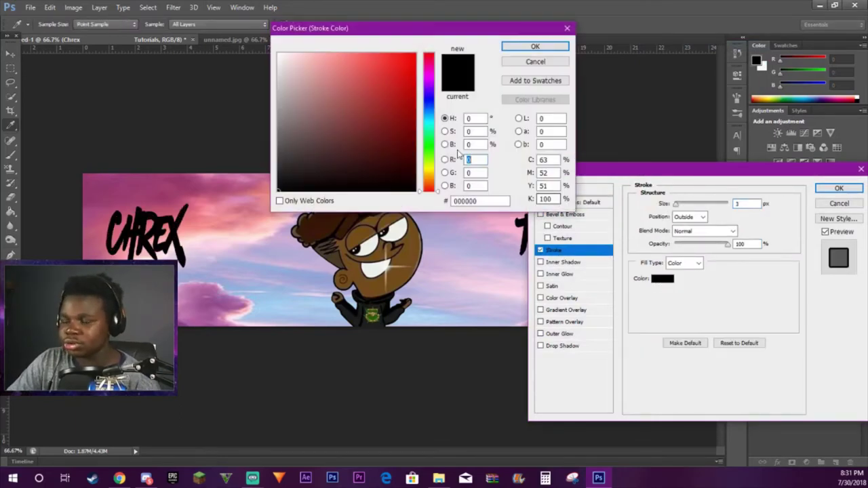
{"action": "left_click", "coordinate": [278, 53]}
{"action": "left_click", "coordinate": [535, 46]}
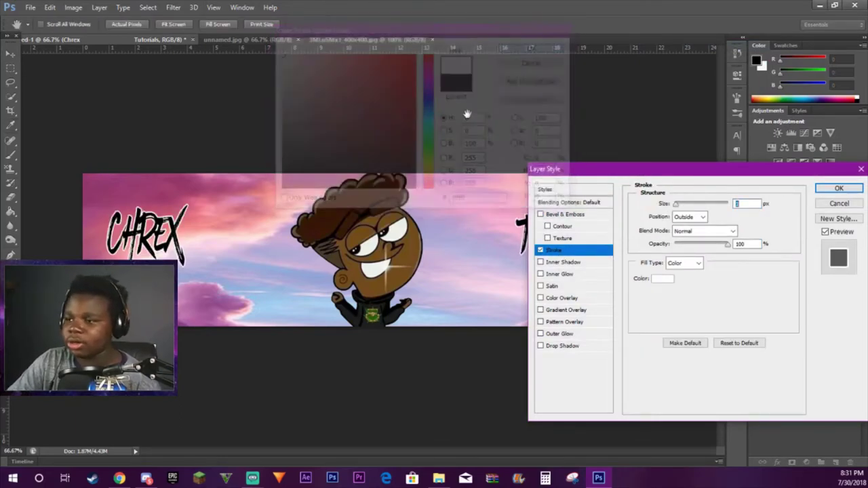
Add an enlarged outer glow and a bigger drop shadow to the text, then confirm
{"action": "left_click", "coordinate": [566, 333]}
{"action": "mouse_move", "coordinate": [681, 302]}
{"action": "left_mouse_down"}
{"action": "mouse_move", "coordinate": [703, 303]}
{"action": "mouse_move", "coordinate": [689, 303]}
{"action": "left_mouse_up"}
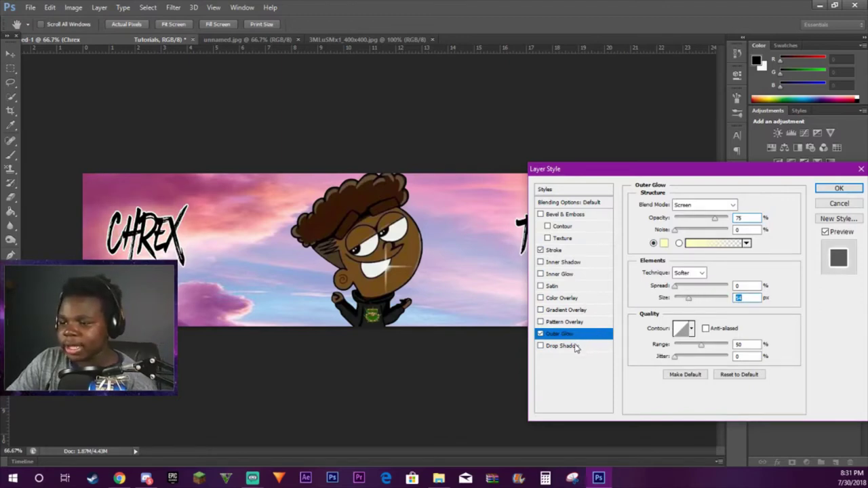
{"action": "left_click", "coordinate": [575, 348]}
{"action": "mouse_move", "coordinate": [683, 277]}
{"action": "left_mouse_down"}
{"action": "mouse_move", "coordinate": [693, 280]}
{"action": "mouse_move", "coordinate": [686, 254]}
{"action": "mouse_move", "coordinate": [708, 280]}
{"action": "mouse_move", "coordinate": [698, 280]}
{"action": "left_mouse_up"}
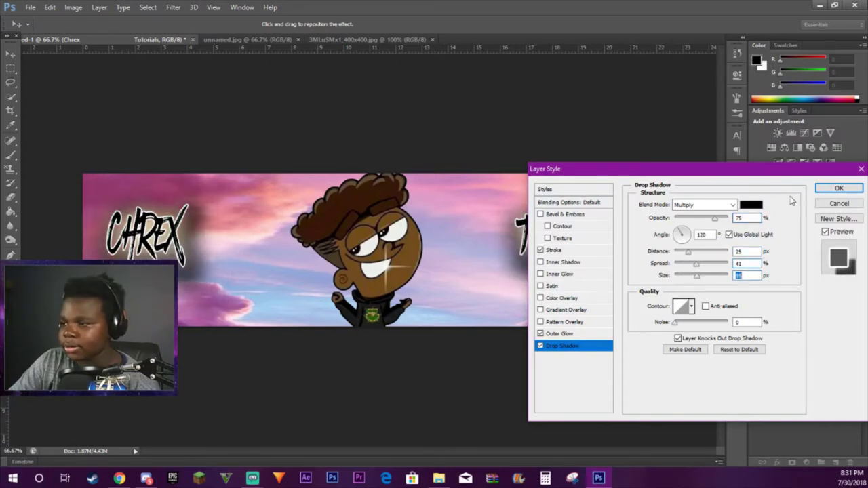
{"action": "left_click", "coordinate": [839, 188]}
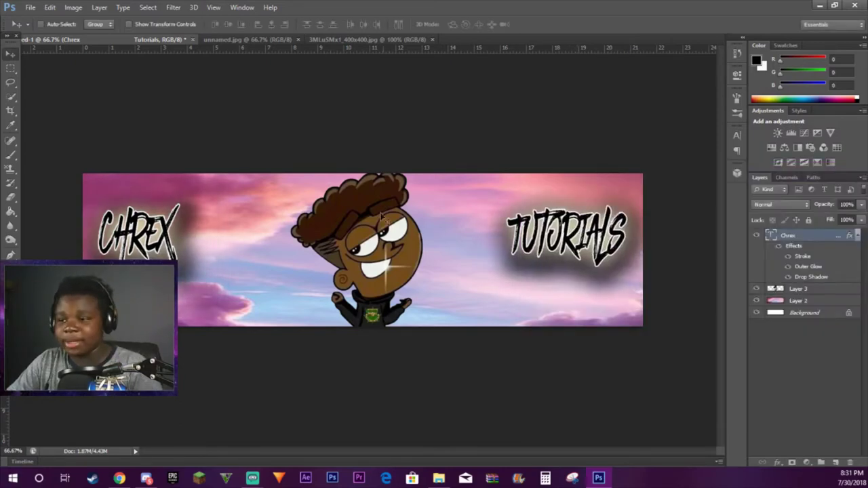
Delete spaces before TUTORIALS to bring it nearer the character
{"action": "key", "text": "t"}
{"action": "left_click", "coordinate": [499, 239]}
{"action": "key", "text": "BackSpace"}
{"action": "key", "text": "BackSpace"}
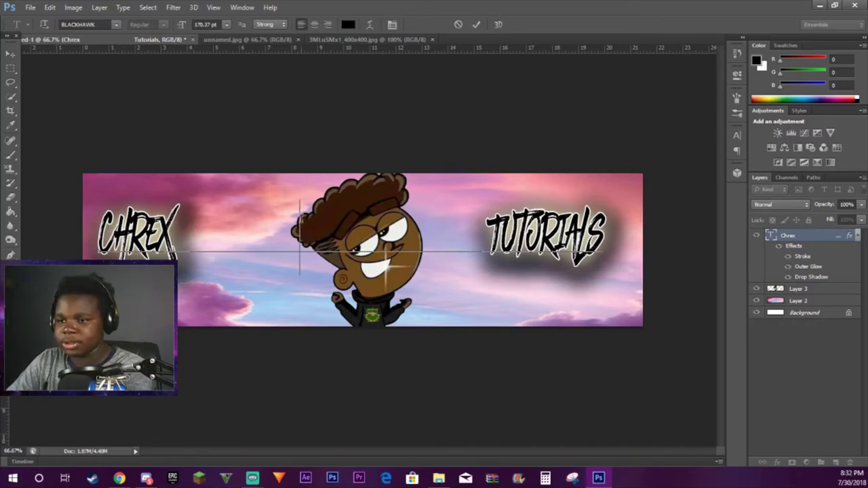
{"action": "key", "text": "BackSpace"}
{"action": "key", "text": "BackSpace"}
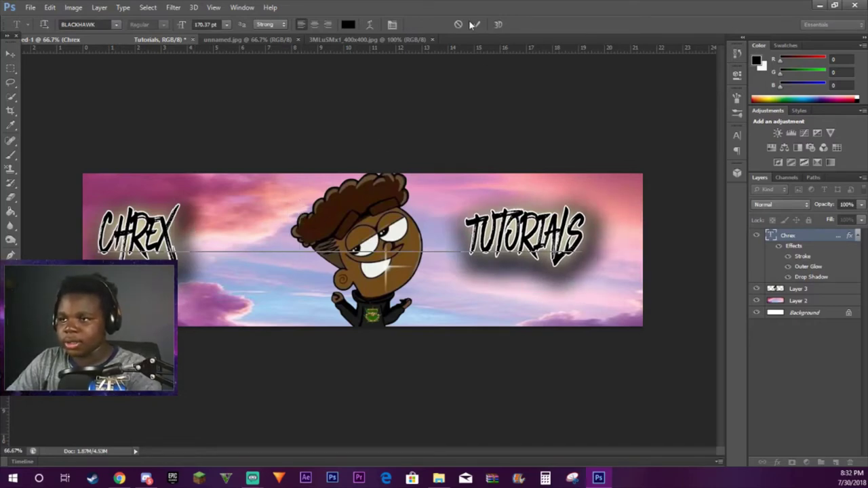
{"action": "left_click", "coordinate": [474, 25]}
{"action": "left_click", "coordinate": [450, 175]}
{"action": "right_click", "coordinate": [451, 174]}
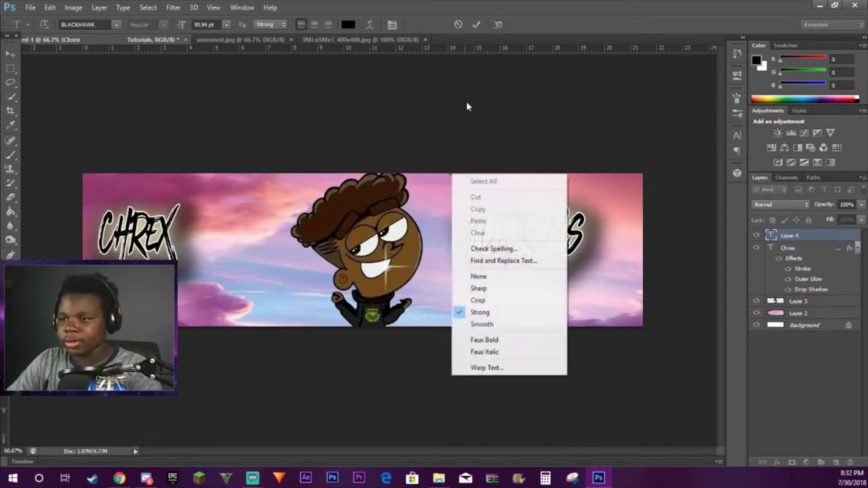
{"action": "left_click", "coordinate": [459, 26]}
Move CHREX and TUTORIALS about 0.62 in right and select Layer 2
{"action": "left_click", "coordinate": [8, 56]}
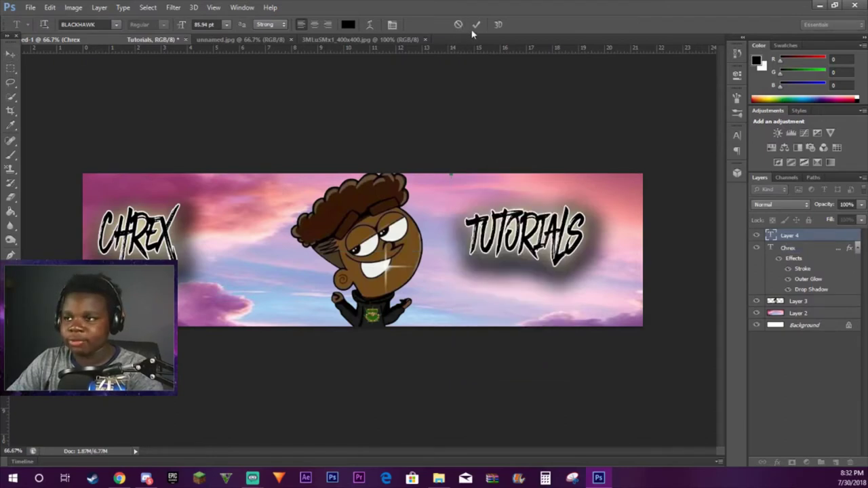
{"action": "left_click_drag", "start_coordinate": [198, 154], "coordinate": [219, 154]}
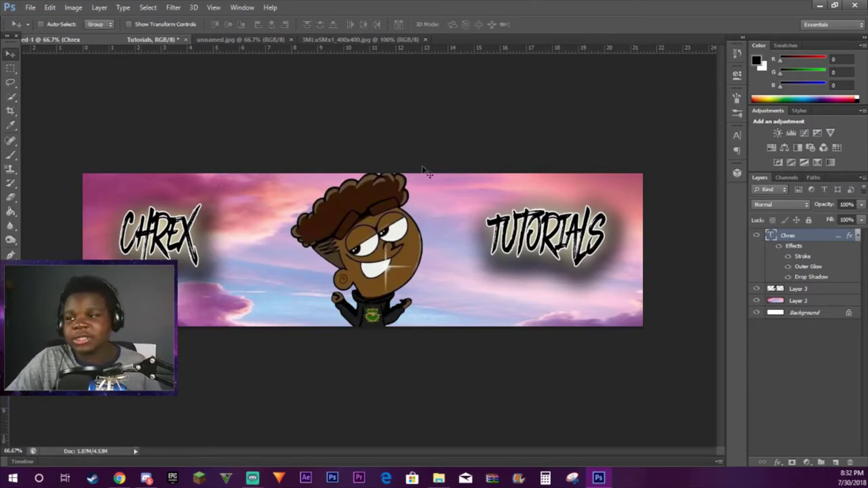
{"action": "left_click", "coordinate": [814, 302]}
Distort the Layer 3 character wider and taller by dragging its corners, then commit
{"action": "left_click", "coordinate": [808, 292]}
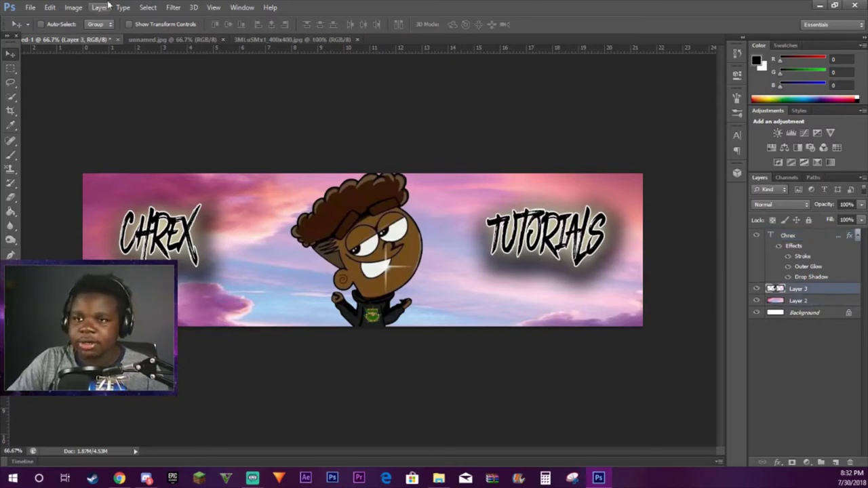
{"action": "left_click", "coordinate": [171, 7]}
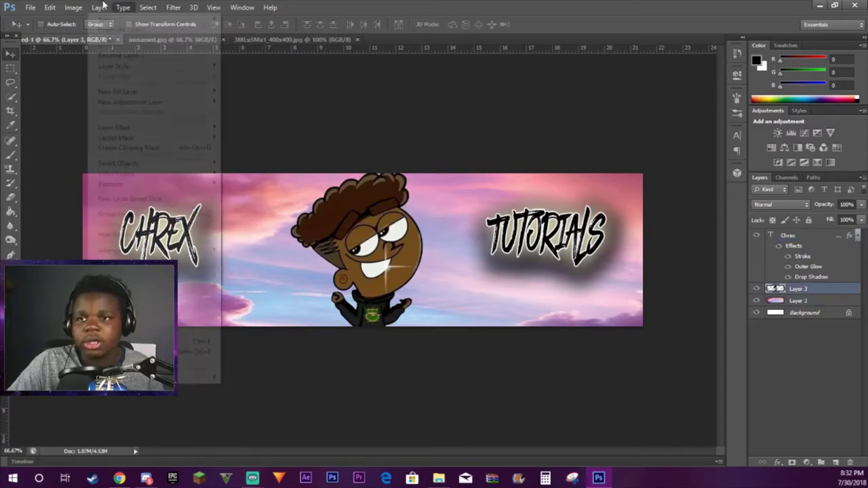
{"action": "mouse_move", "coordinate": [59, 7]}
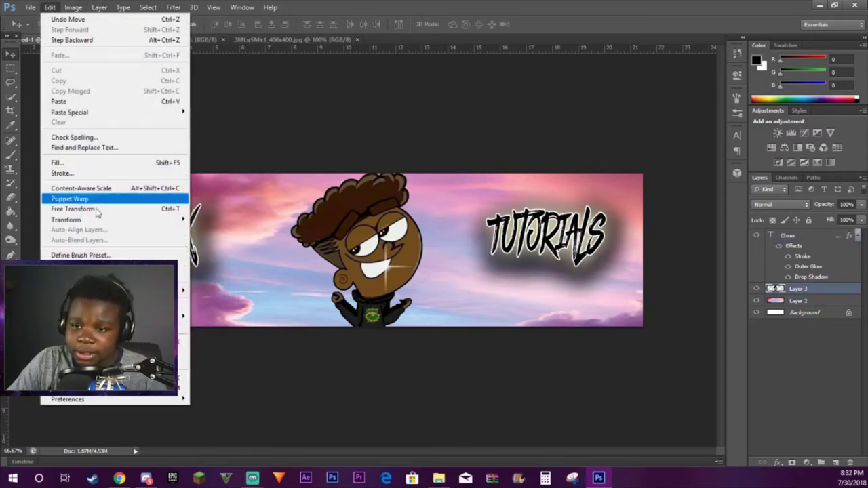
{"action": "mouse_move", "coordinate": [98, 220]}
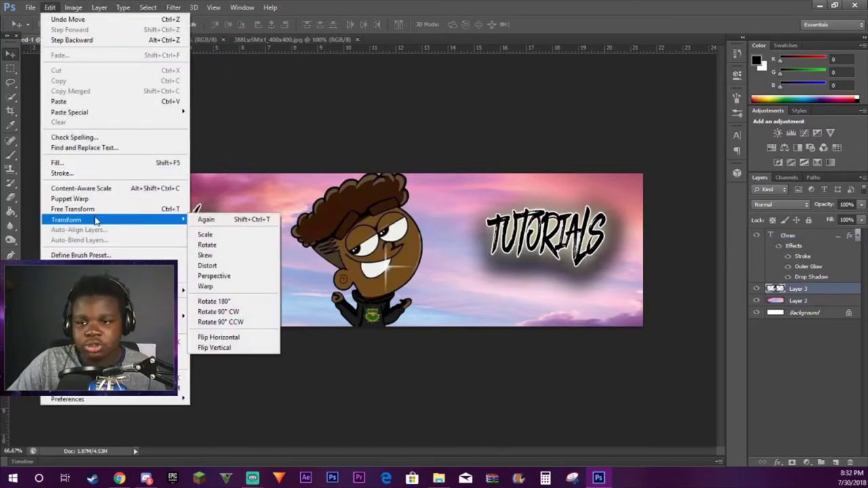
{"action": "left_click", "coordinate": [238, 266]}
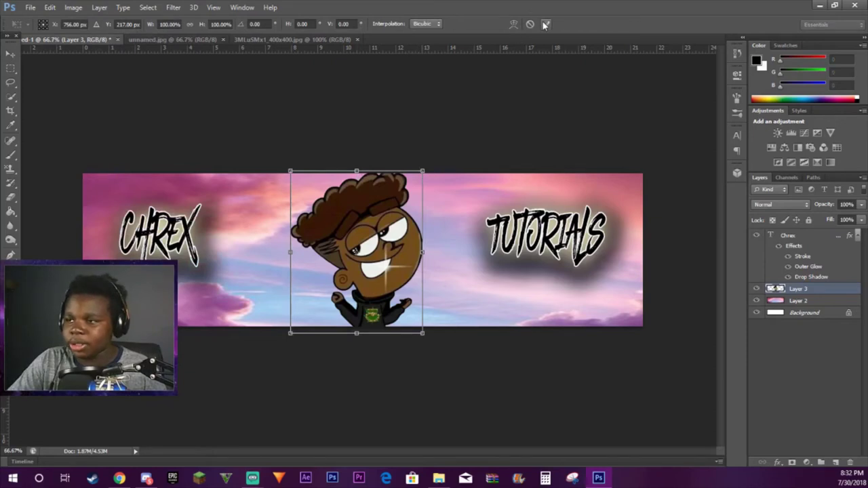
{"action": "left_click_drag", "start_coordinate": [423, 172], "coordinate": [462, 203]}
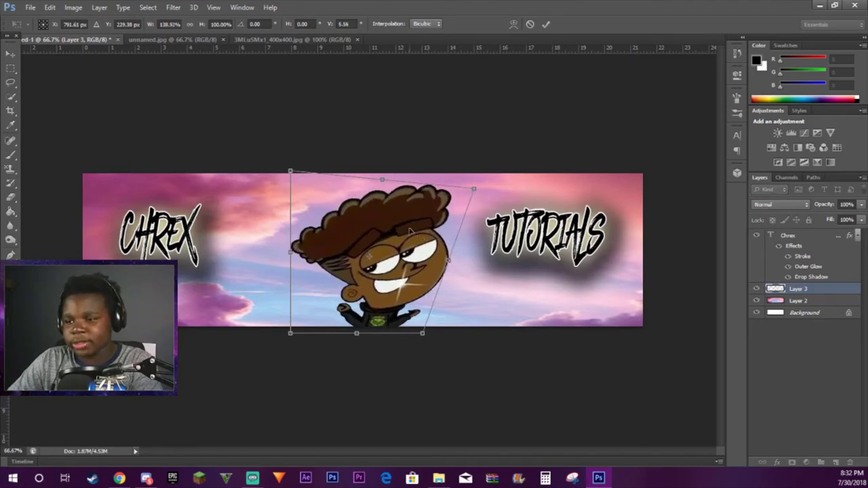
{"action": "left_click_drag", "start_coordinate": [411, 232], "coordinate": [395, 226]}
{"action": "mouse_move", "coordinate": [274, 166]}
{"action": "left_mouse_down"}
{"action": "mouse_move", "coordinate": [260, 160]}
{"action": "mouse_move", "coordinate": [265, 137]}
{"action": "mouse_move", "coordinate": [261, 154]}
{"action": "left_mouse_up"}
{"action": "mouse_move", "coordinate": [360, 169]}
{"action": "left_mouse_down"}
{"action": "mouse_move", "coordinate": [354, 129]}
{"action": "mouse_move", "coordinate": [349, 182]}
{"action": "left_mouse_up"}
{"action": "left_click_drag", "start_coordinate": [407, 328], "coordinate": [433, 314]}
{"action": "mouse_move", "coordinate": [376, 204]}
{"action": "left_mouse_down"}
{"action": "mouse_move", "coordinate": [380, 193]}
{"action": "mouse_move", "coordinate": [390, 223]}
{"action": "mouse_move", "coordinate": [368, 209]}
{"action": "left_mouse_up"}
{"action": "left_click_drag", "start_coordinate": [343, 173], "coordinate": [341, 155]}
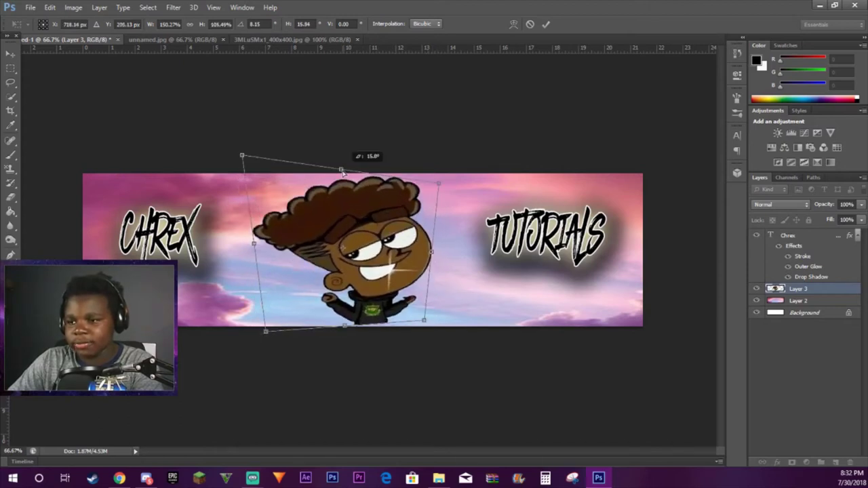
{"action": "left_click", "coordinate": [544, 25]}
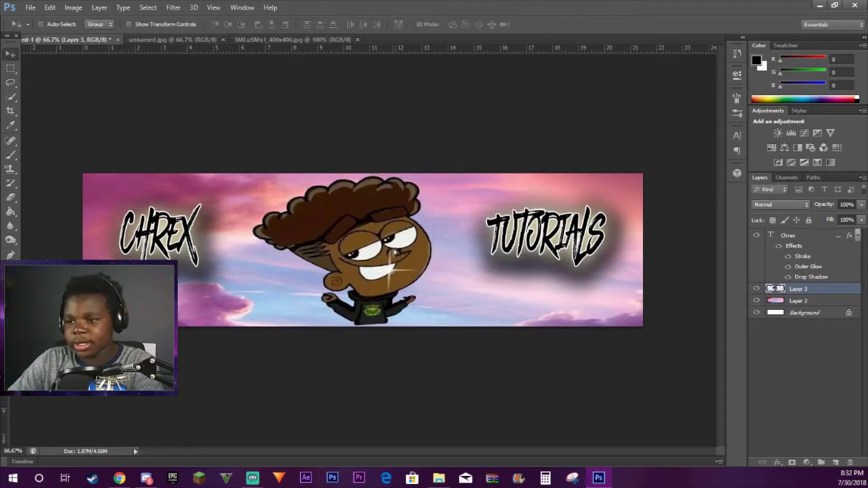
Rotate the character about 4° with Free Transform
{"action": "key", "text": "ctrl+t"}
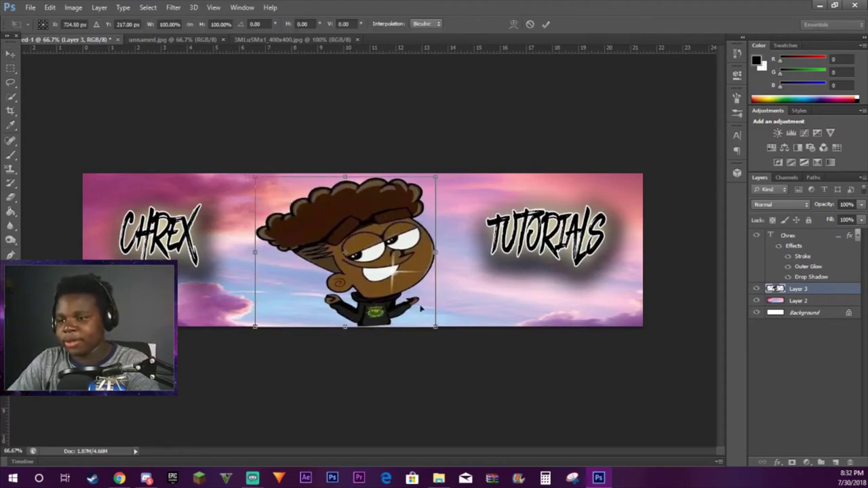
{"action": "left_click_drag", "start_coordinate": [453, 289], "coordinate": [456, 300]}
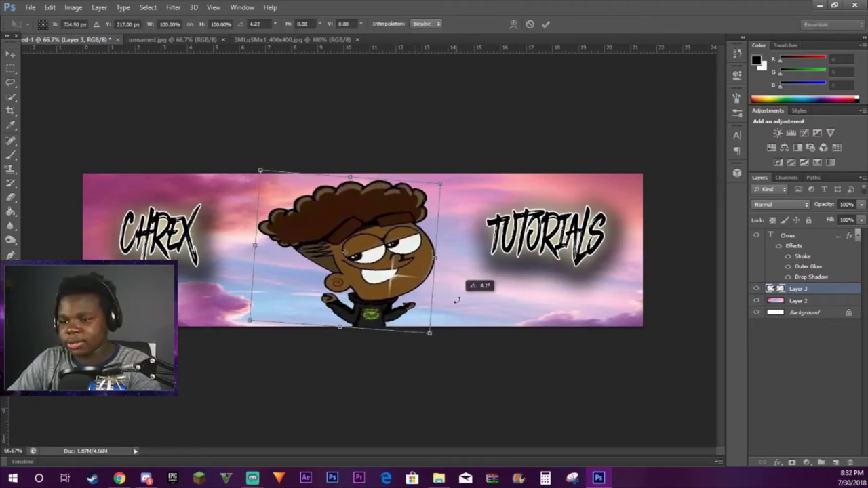
{"action": "key", "text": "Return"}
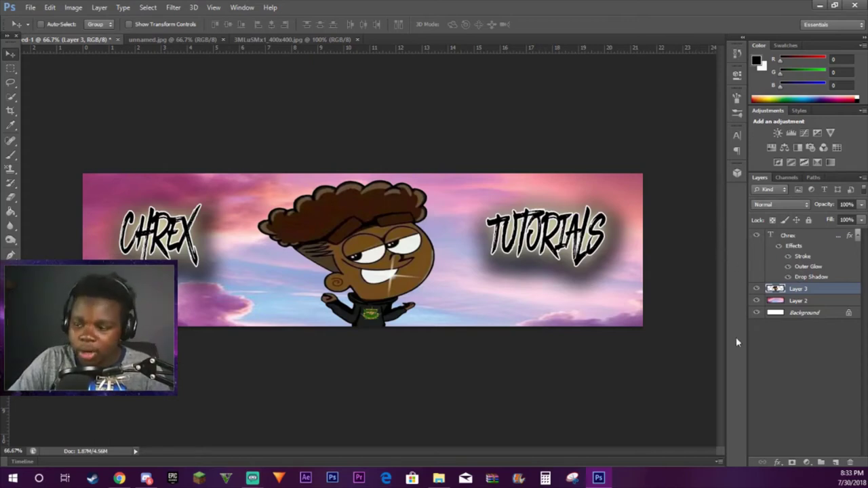
Add a Black & White adjustment layer tinted bright purple
{"action": "left_click", "coordinate": [806, 462]}
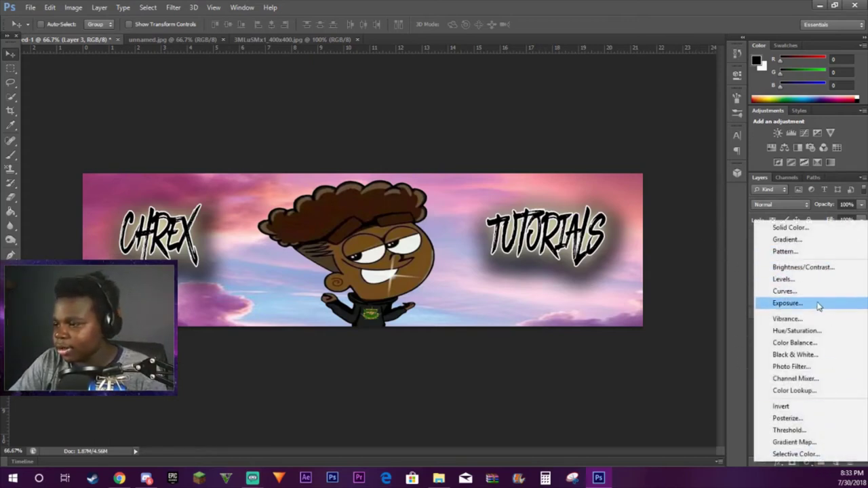
{"action": "left_click", "coordinate": [804, 355]}
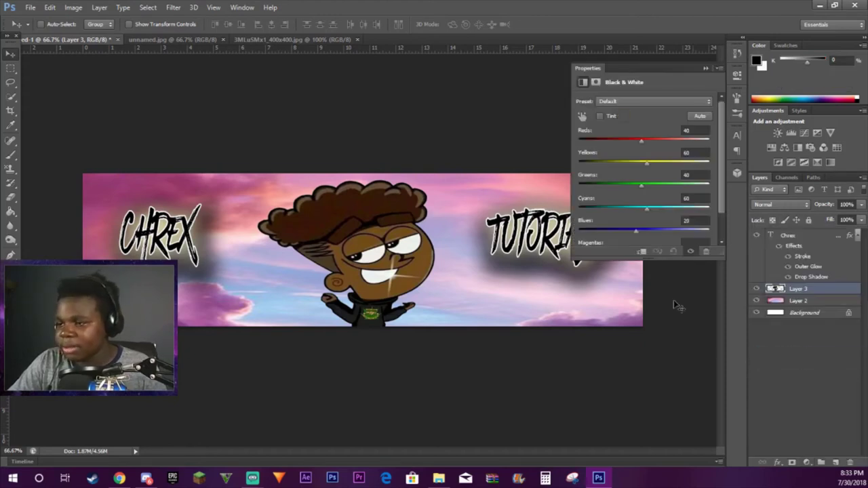
{"action": "left_click", "coordinate": [599, 116]}
{"action": "left_click", "coordinate": [623, 116]}
{"action": "left_click", "coordinate": [427, 80]}
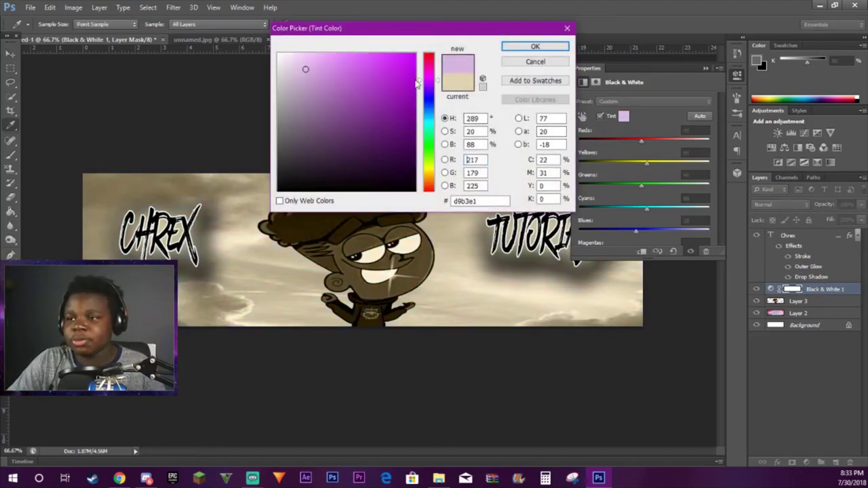
{"action": "left_click", "coordinate": [386, 60]}
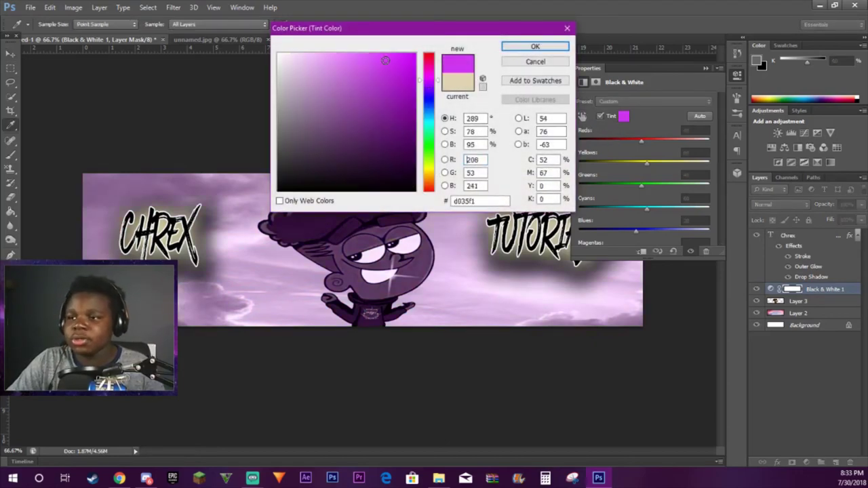
{"action": "left_click", "coordinate": [553, 48]}
{"action": "left_click", "coordinate": [705, 68]}
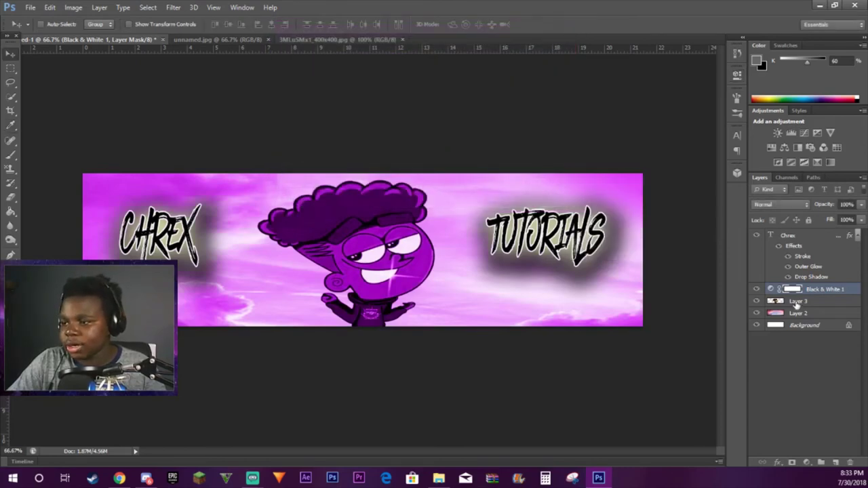
Place Black & White 1 below the character layer, keeping the Chrex text on top
{"action": "left_click_drag", "start_coordinate": [809, 294], "coordinate": [809, 307]}
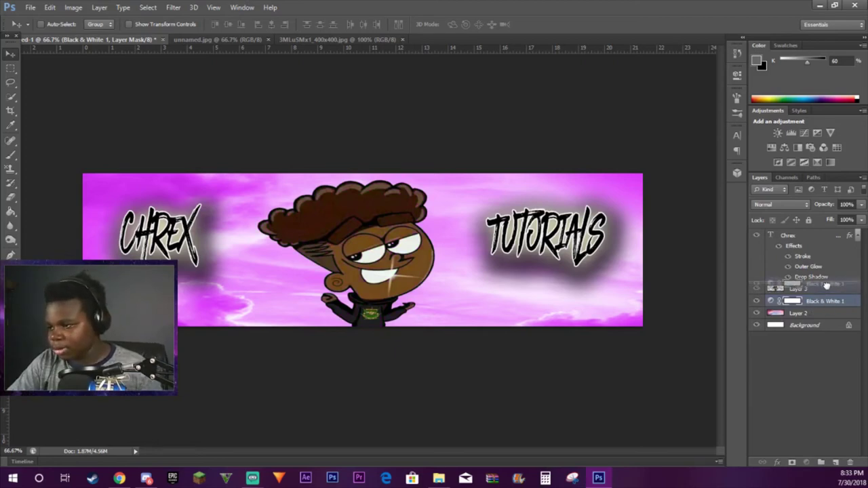
{"action": "key", "text": "ctrl+z"}
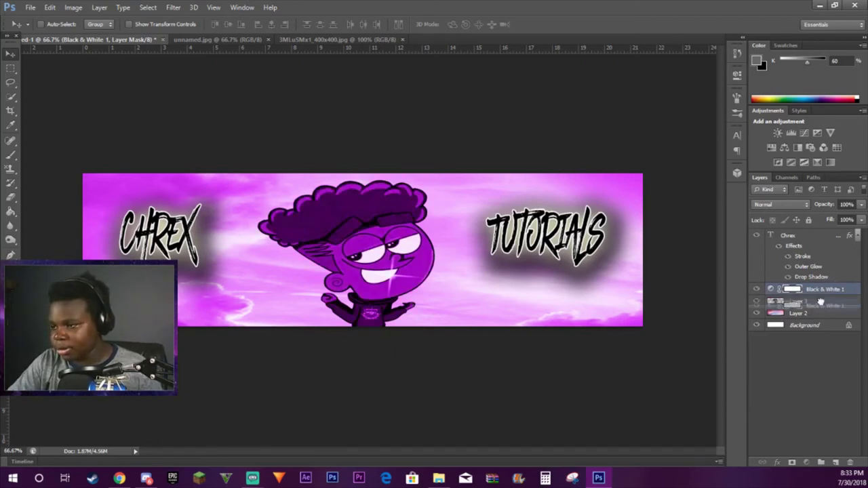
{"action": "key", "text": "ctrl+z"}
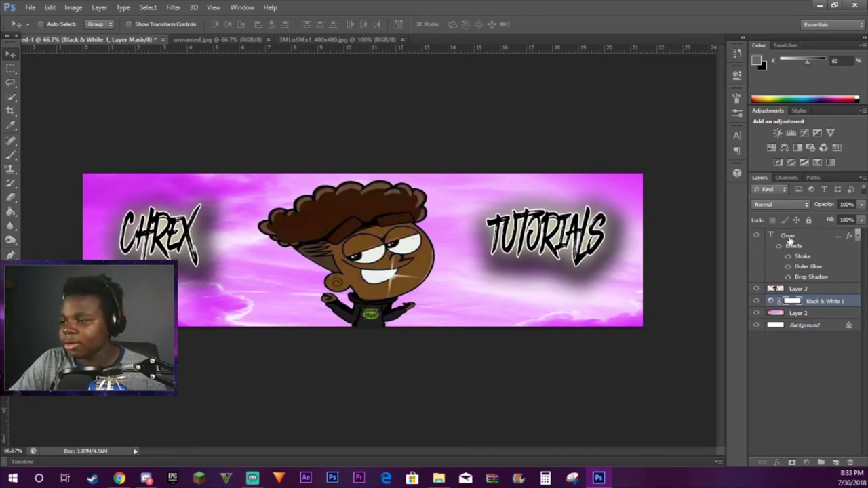
{"action": "left_click_drag", "start_coordinate": [789, 241], "coordinate": [789, 311]}
{"action": "left_click_drag", "start_coordinate": [811, 264], "coordinate": [807, 234]}
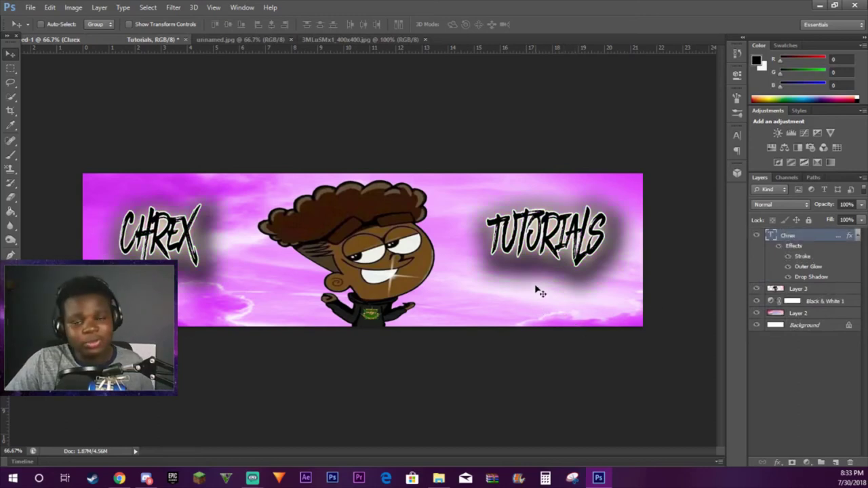